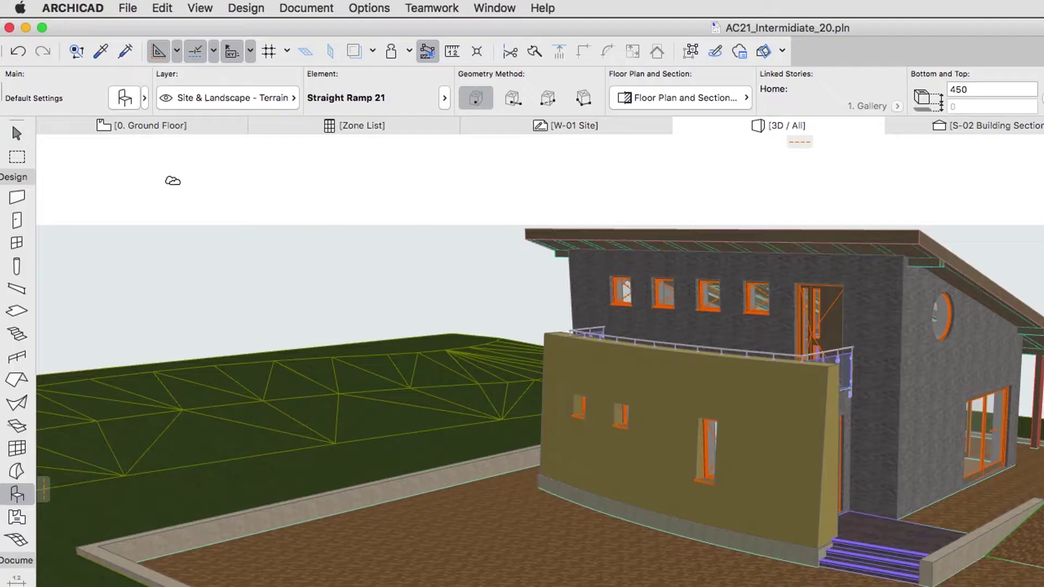
Step: In the Library Manager, check ARCHICAD Library 21's details and the Add library options
{"action": "left_click", "coordinate": [130, 8]}
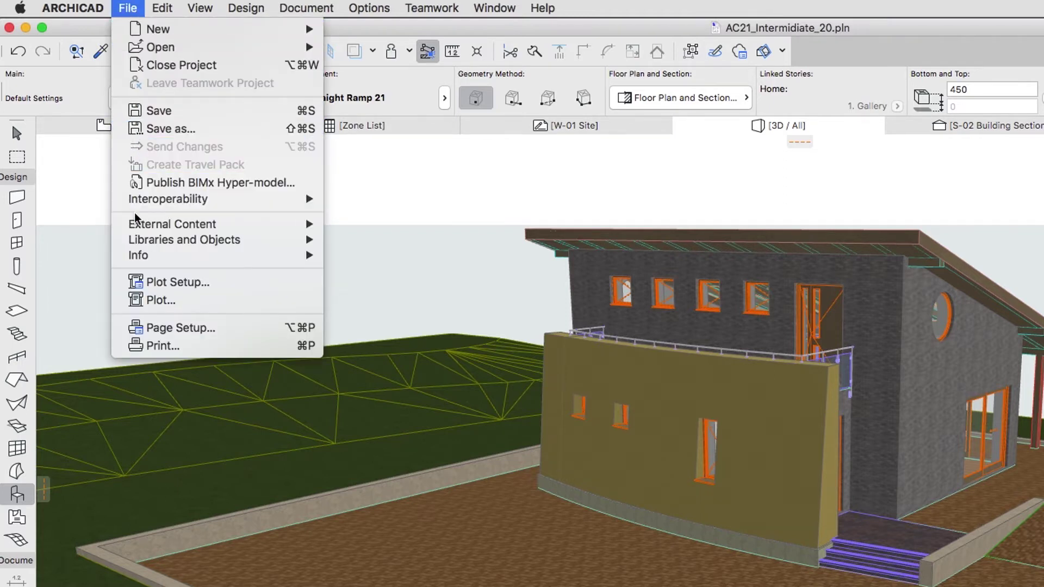
{"action": "mouse_move", "coordinate": [138, 245]}
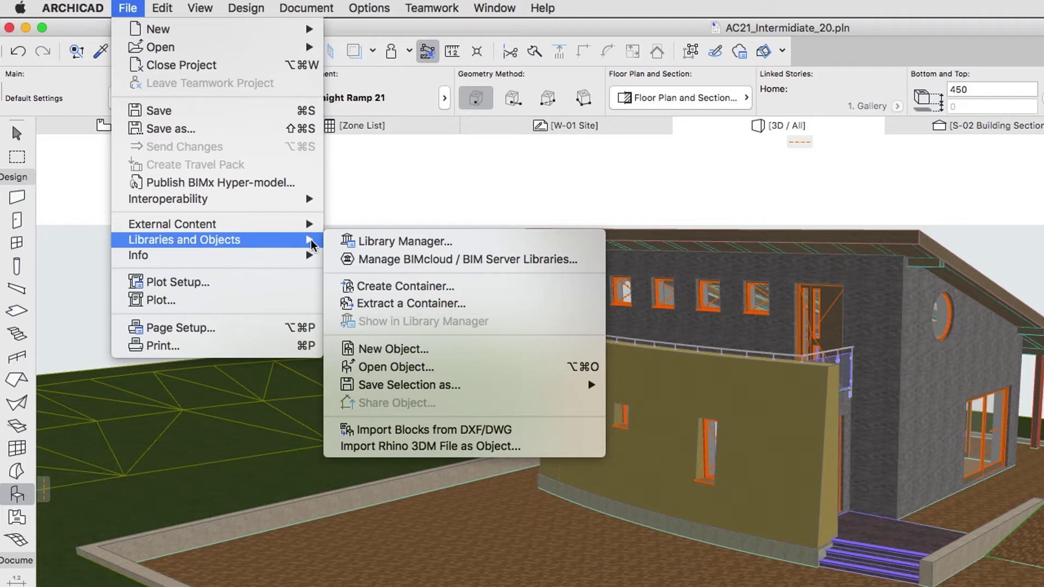
{"action": "left_click", "coordinate": [332, 243]}
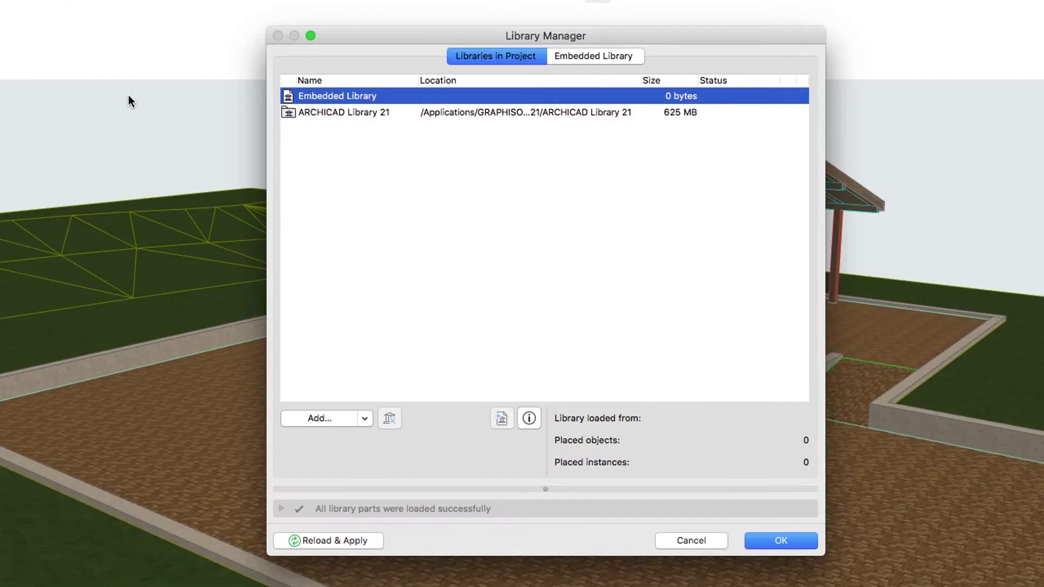
{"action": "left_click", "coordinate": [317, 113]}
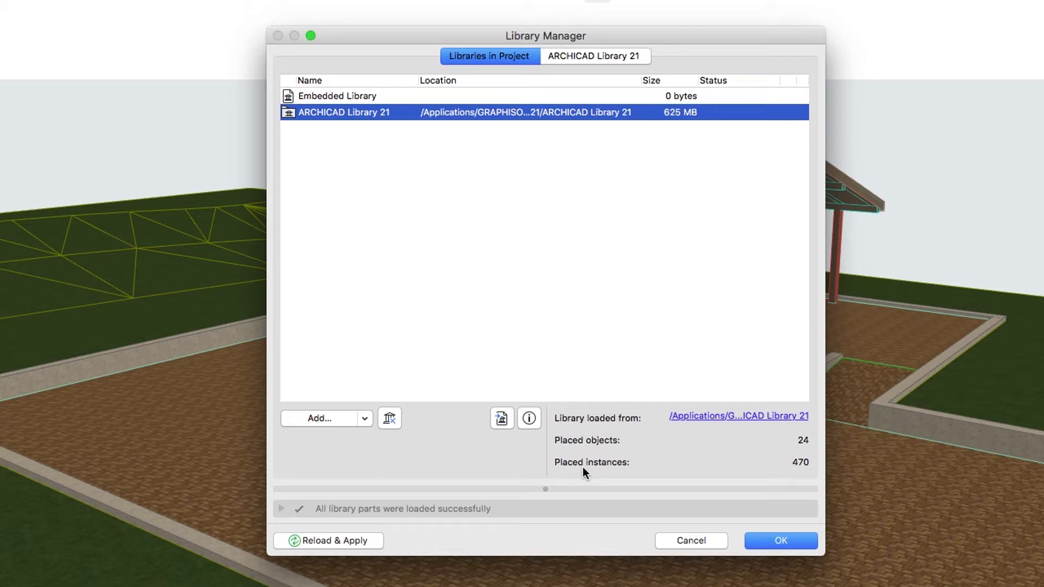
{"action": "left_click", "coordinate": [365, 422]}
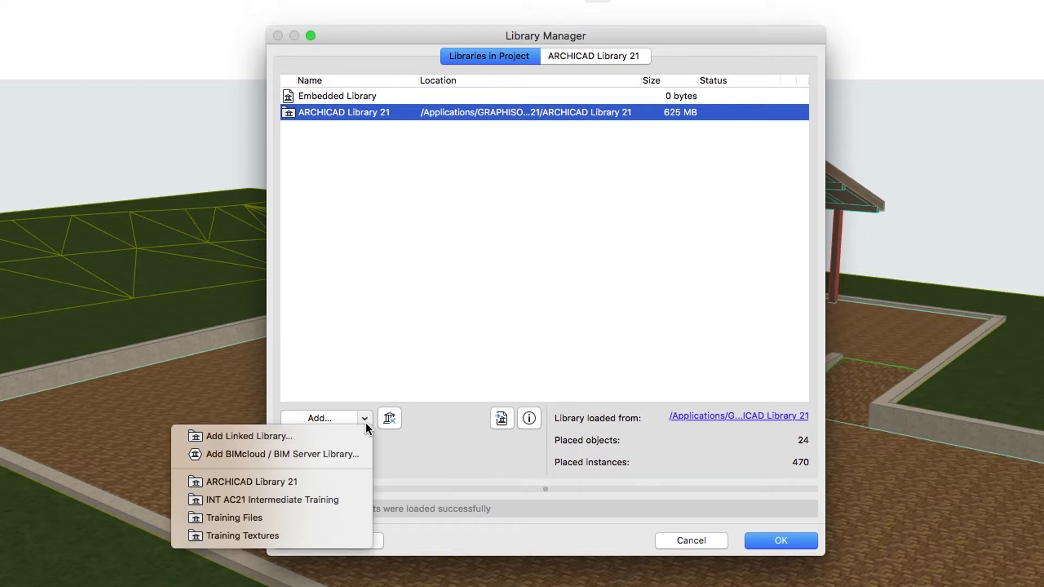
{"action": "left_click", "coordinate": [383, 452]}
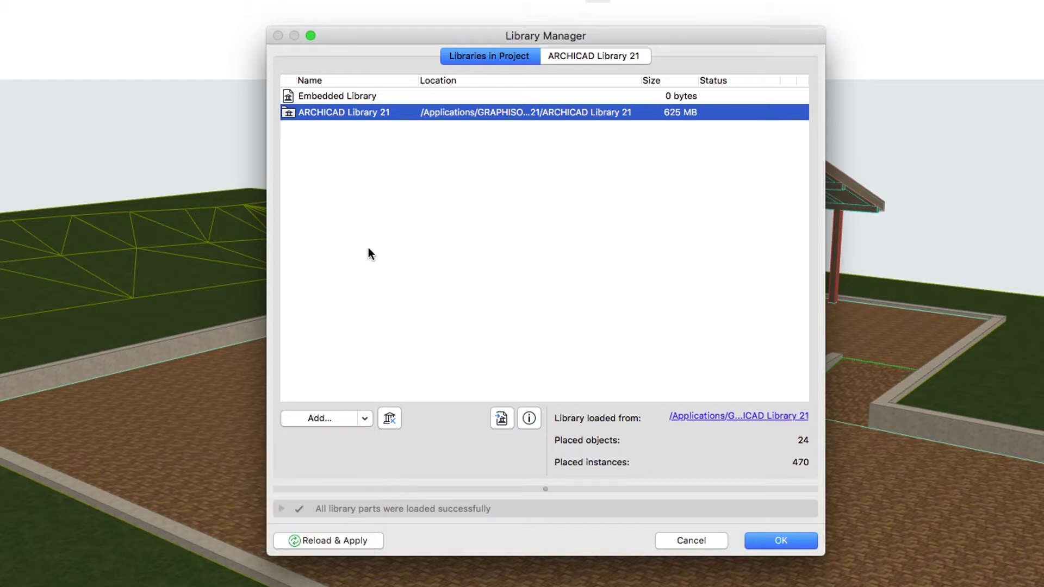
{"action": "left_click", "coordinate": [362, 98]}
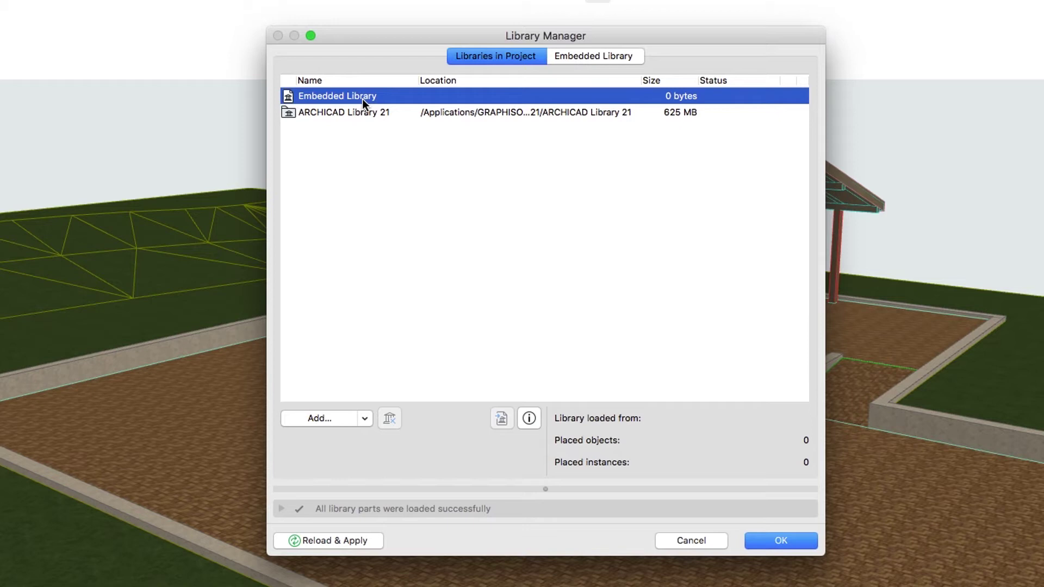
{"action": "left_click", "coordinate": [397, 113]}
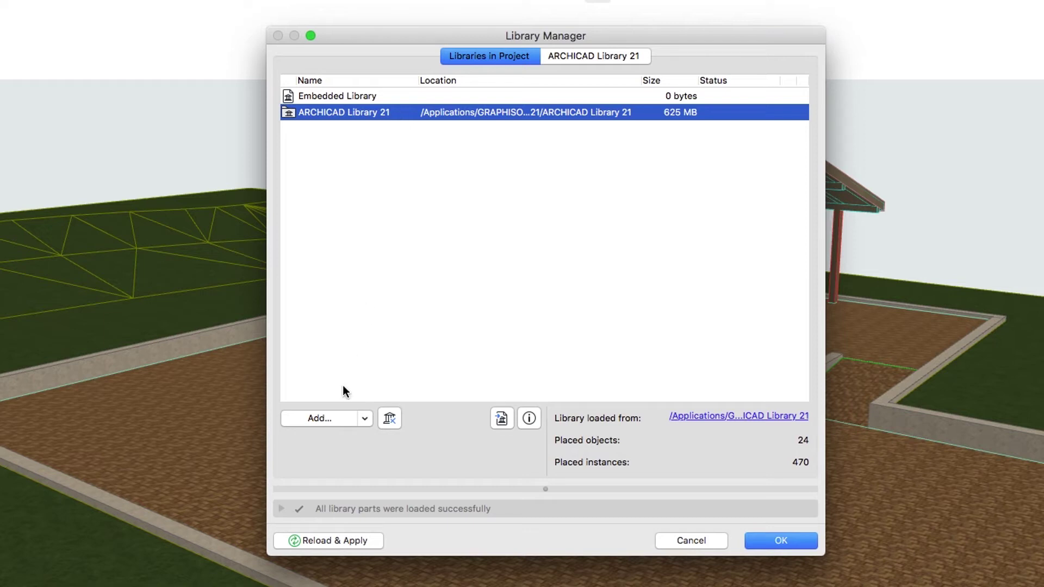
Step: Link the Training Textures folder as a library, then reload, apply and close the Library Manager
{"action": "left_click", "coordinate": [342, 419]}
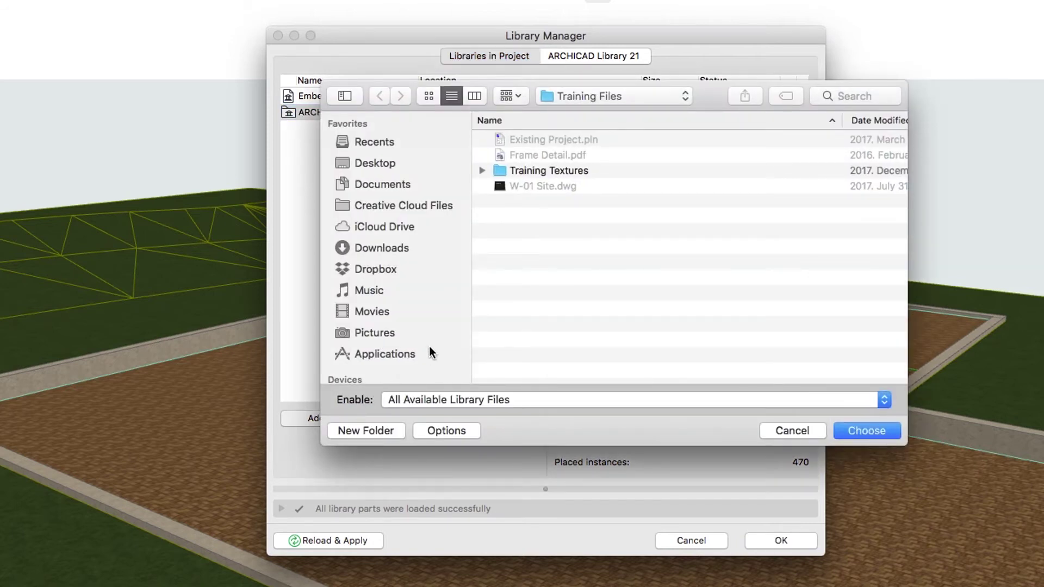
{"action": "left_click", "coordinate": [540, 172]}
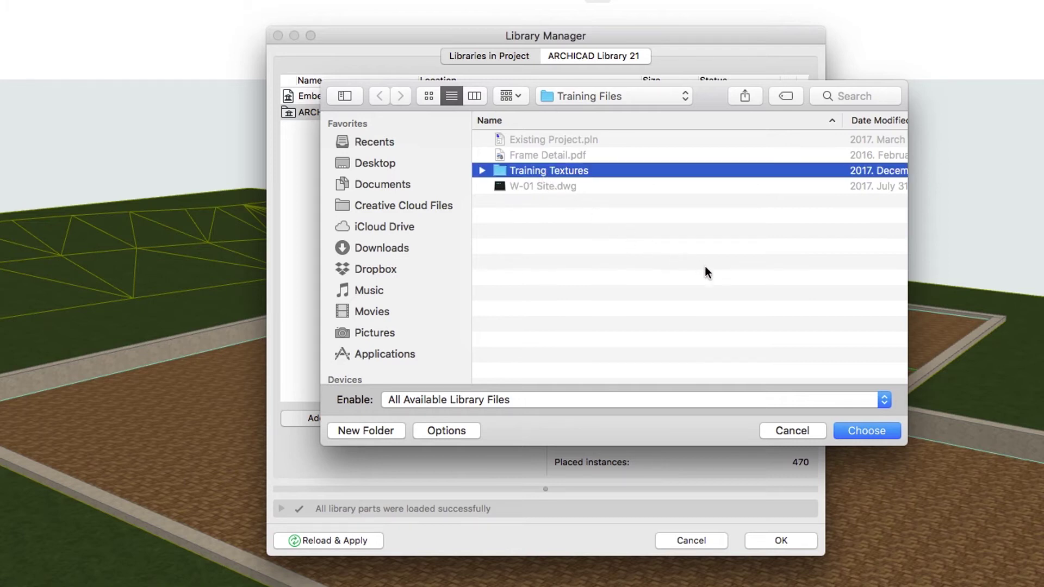
{"action": "left_click", "coordinate": [843, 429]}
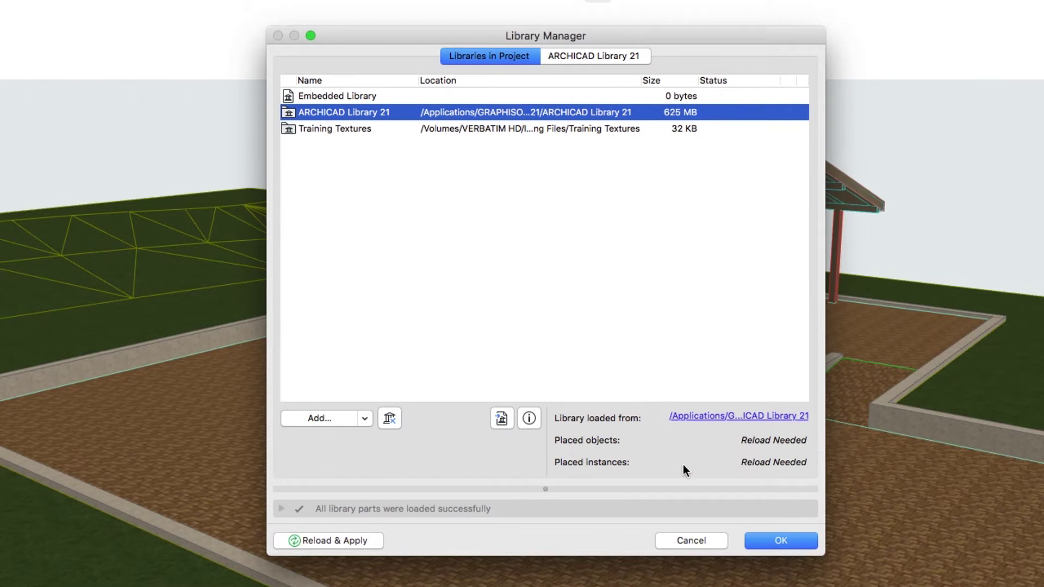
{"action": "left_click", "coordinate": [375, 538]}
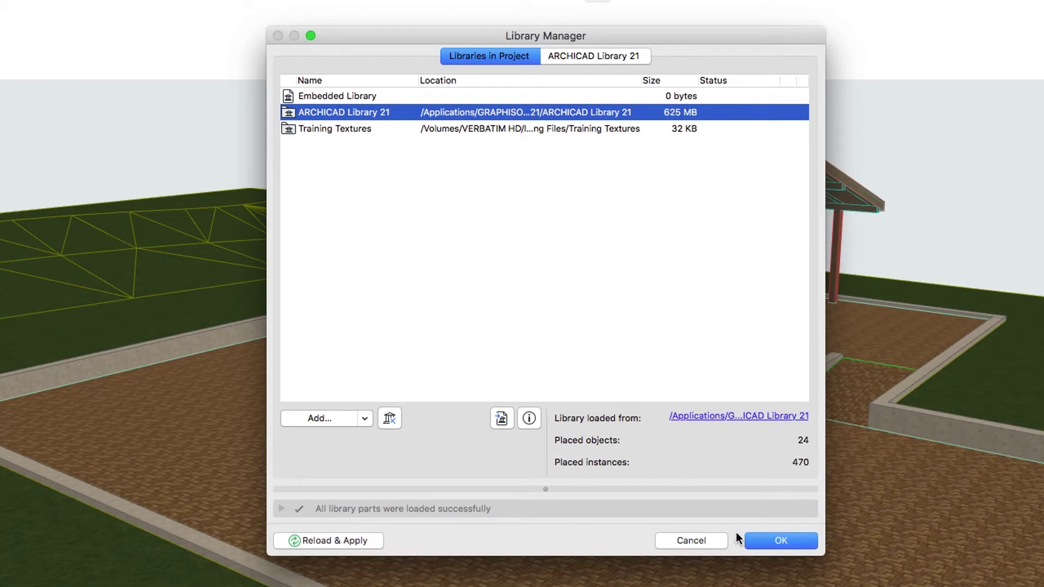
{"action": "left_click", "coordinate": [754, 539]}
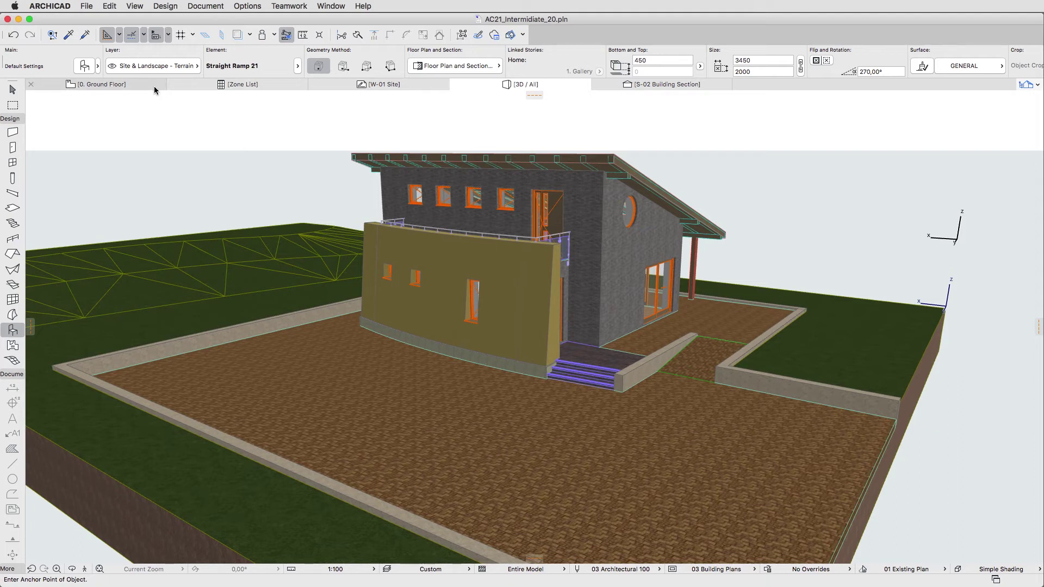
Step: On the 0. Ground Floor plan, measure the site's top boundary as 22450
{"action": "left_click", "coordinate": [154, 86]}
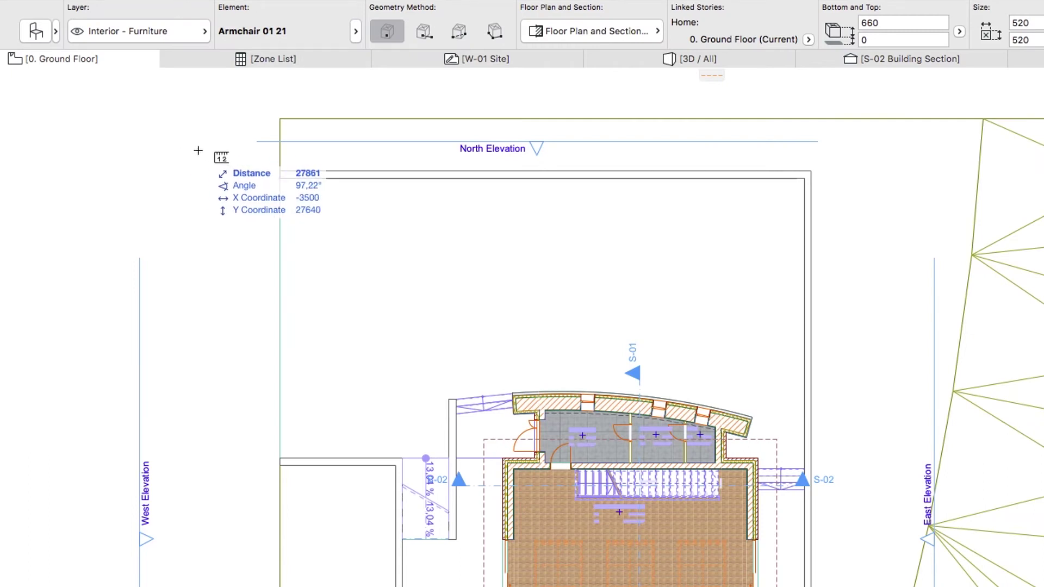
{"action": "left_click", "coordinate": [280, 178]}
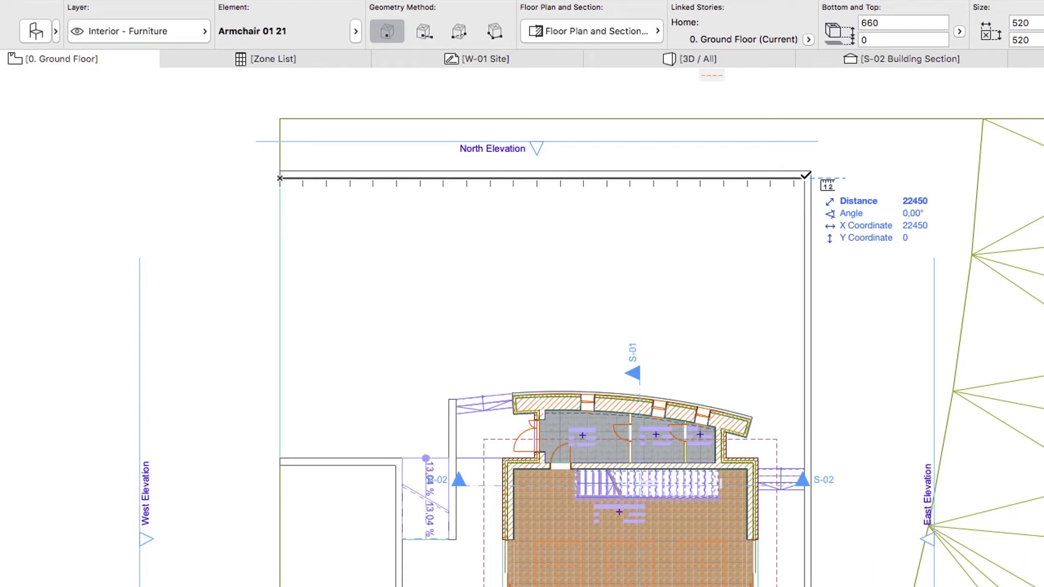
{"action": "key", "text": "Escape"}
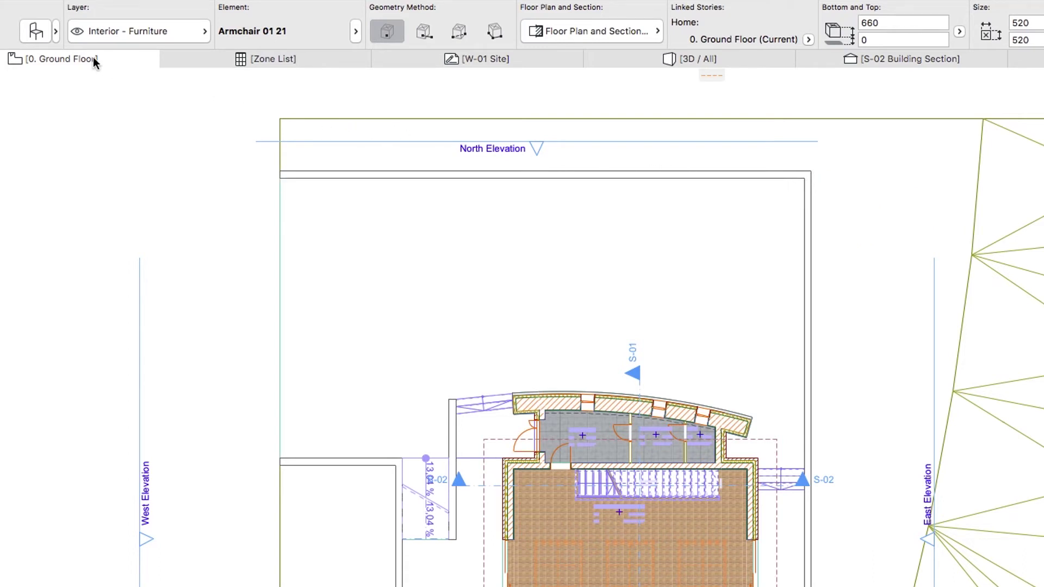
Step: Search the object library for 'parking' and choose Parking Place 21
{"action": "left_click", "coordinate": [36, 32]}
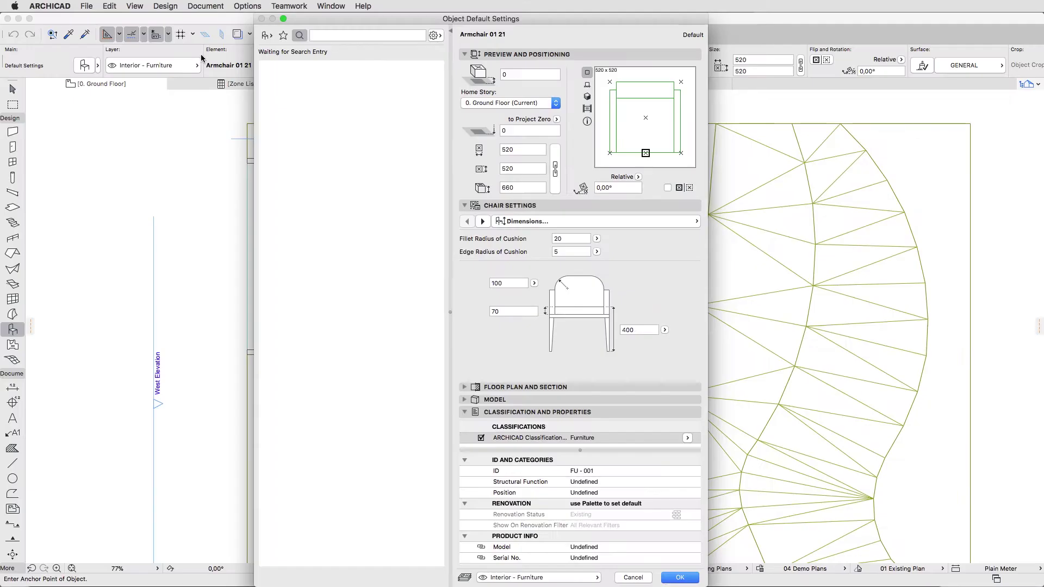
{"action": "left_click", "coordinate": [282, 38]}
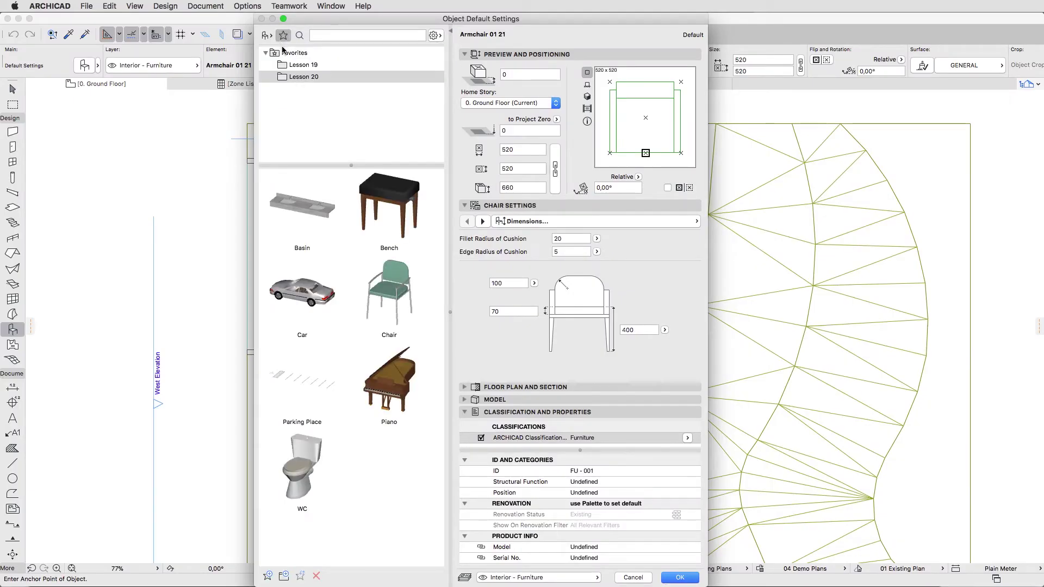
{"action": "mouse_move", "coordinate": [306, 233]}
{"action": "mouse_move", "coordinate": [310, 380]}
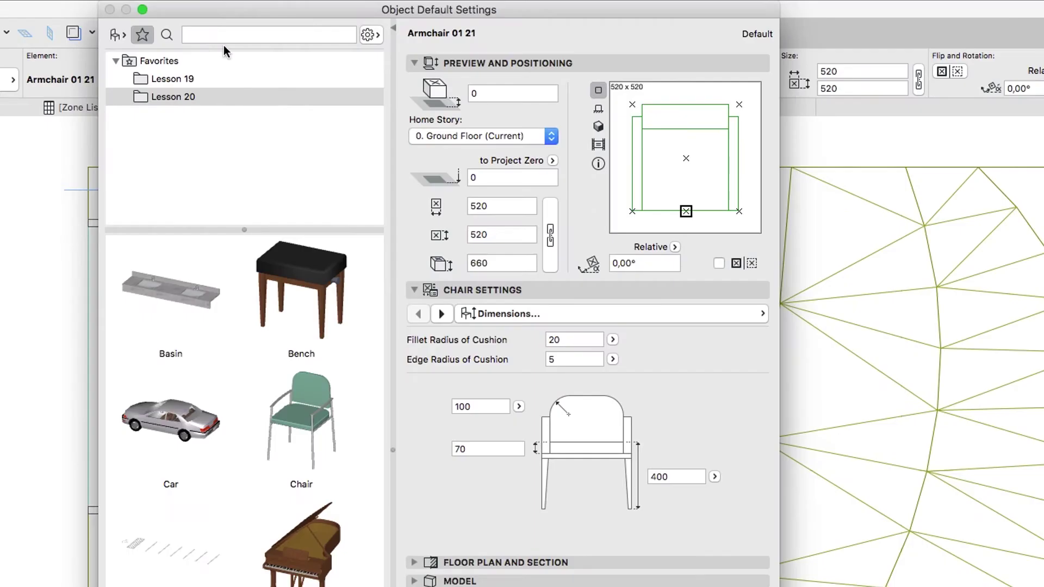
{"action": "left_click", "coordinate": [299, 35]}
{"action": "type", "text": "pa"}
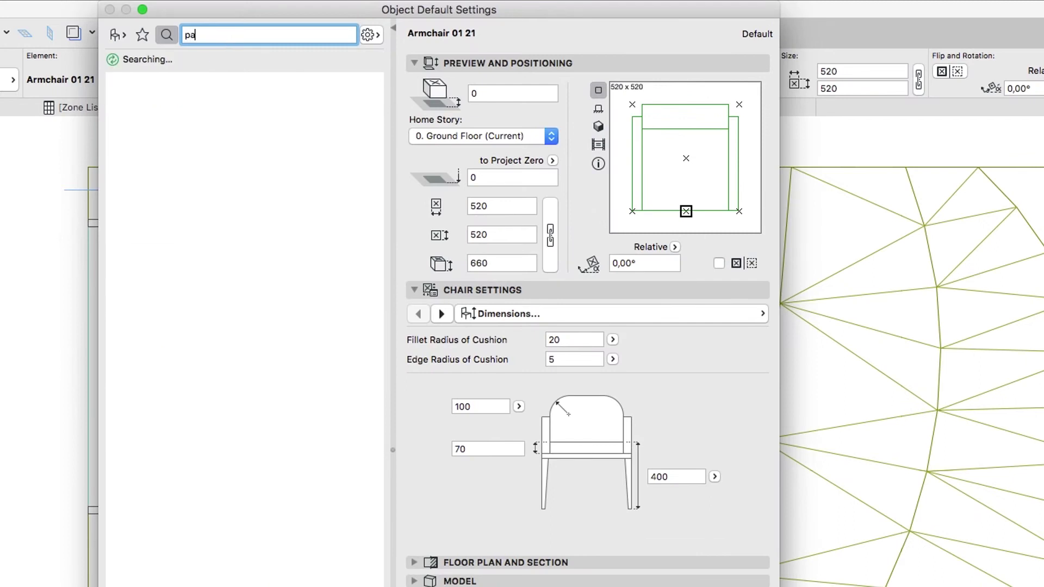
{"action": "type", "text": "rking"}
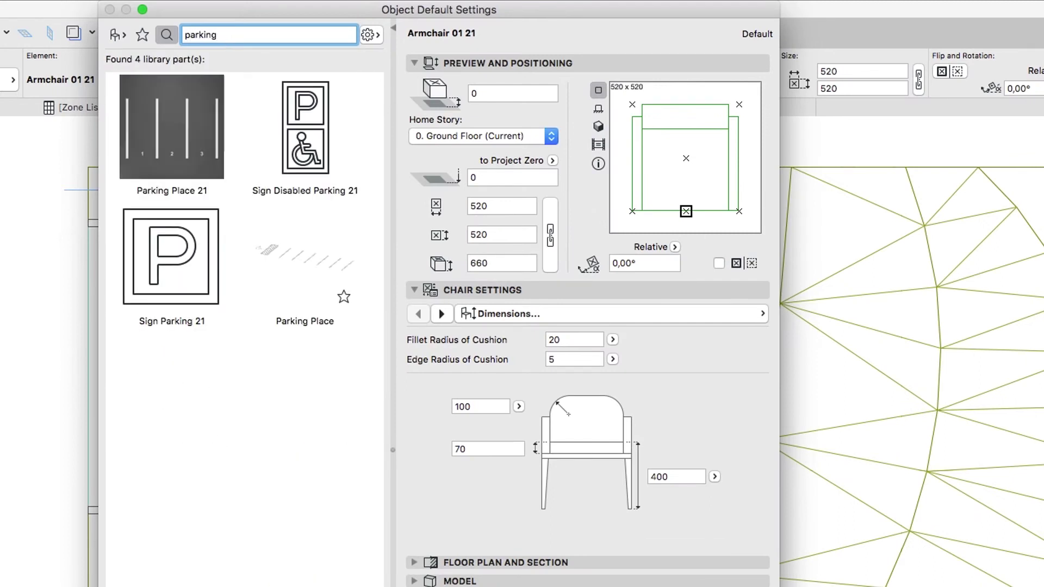
{"action": "left_click", "coordinate": [197, 118]}
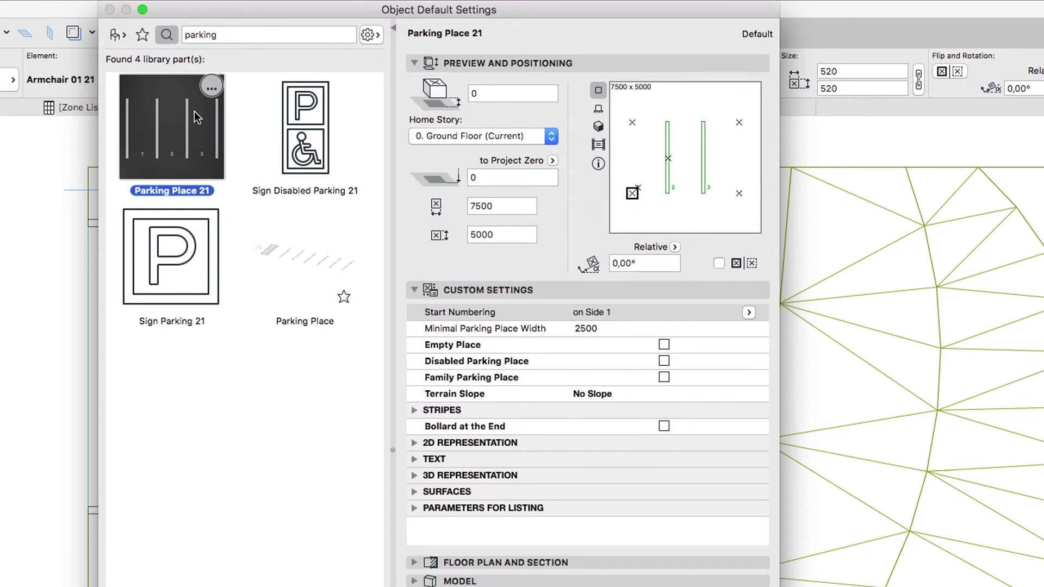
Step: Give the parking place -500 elevation, Ground Floor home story, 22450 width and a top-right anchor
{"action": "left_click", "coordinate": [480, 93]}
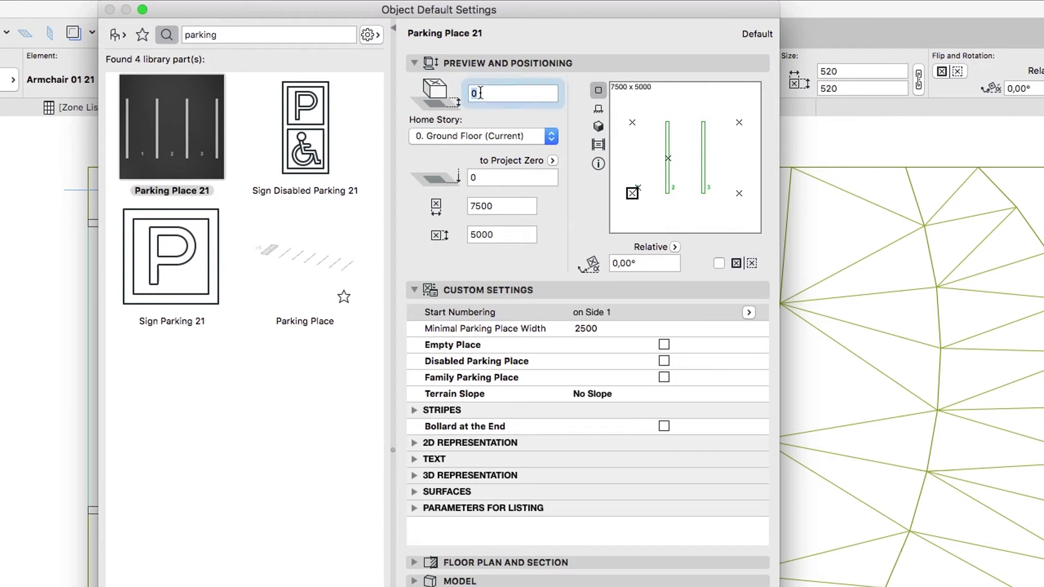
{"action": "type", "text": "-500"}
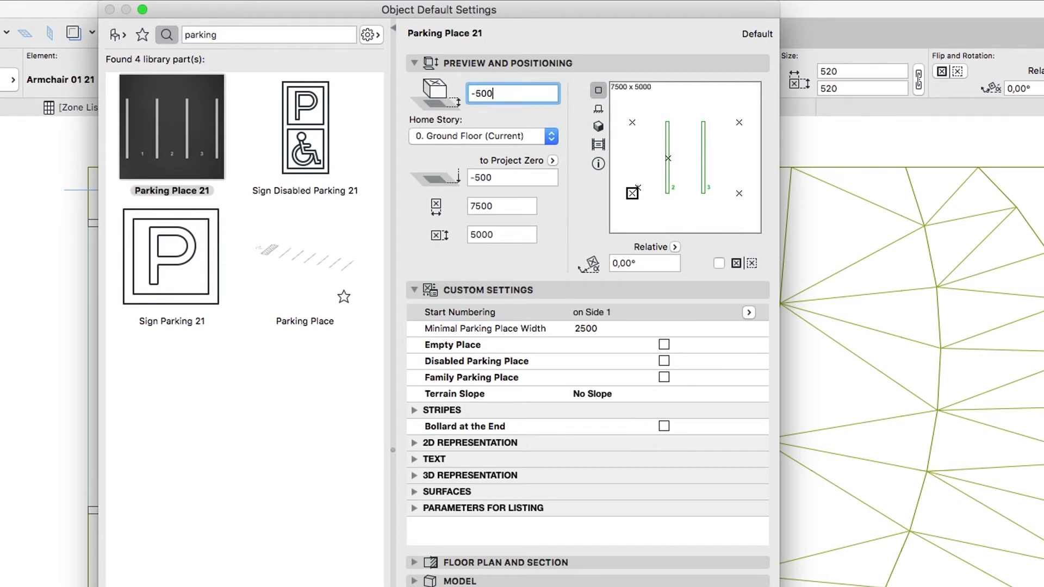
{"action": "left_click", "coordinate": [495, 136]}
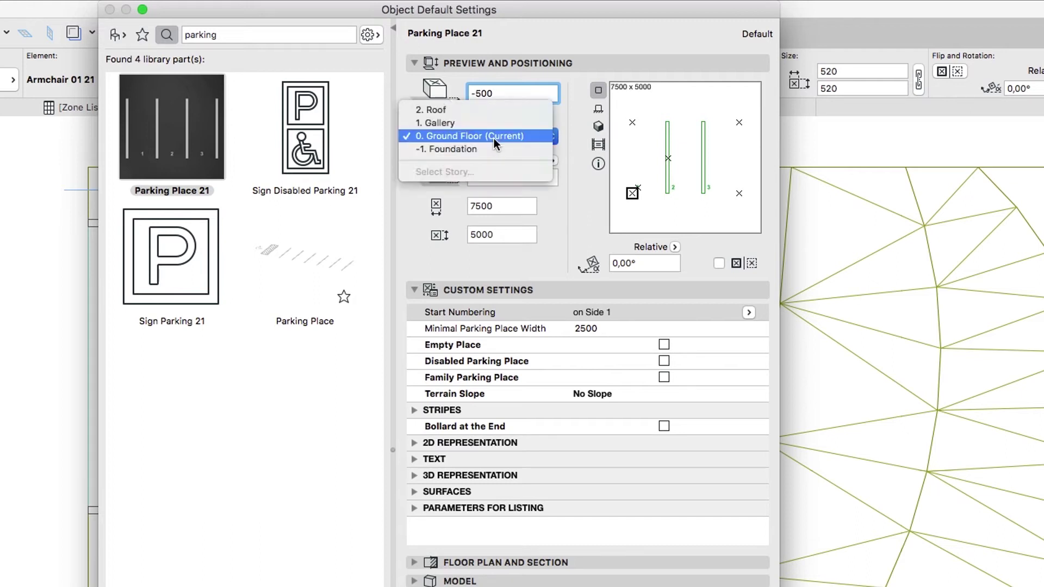
{"action": "left_click", "coordinate": [494, 138]}
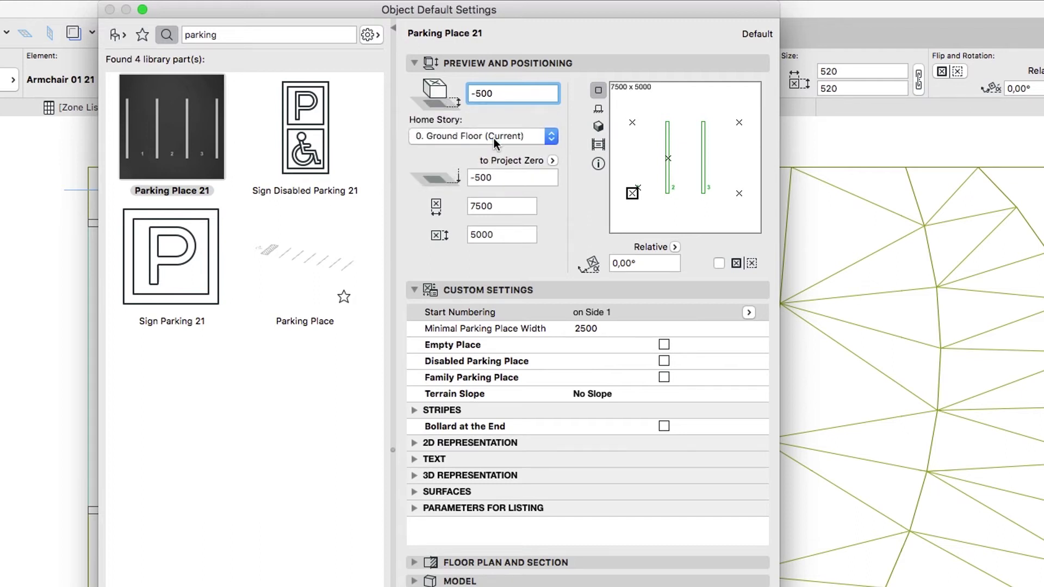
{"action": "left_click", "coordinate": [492, 206]}
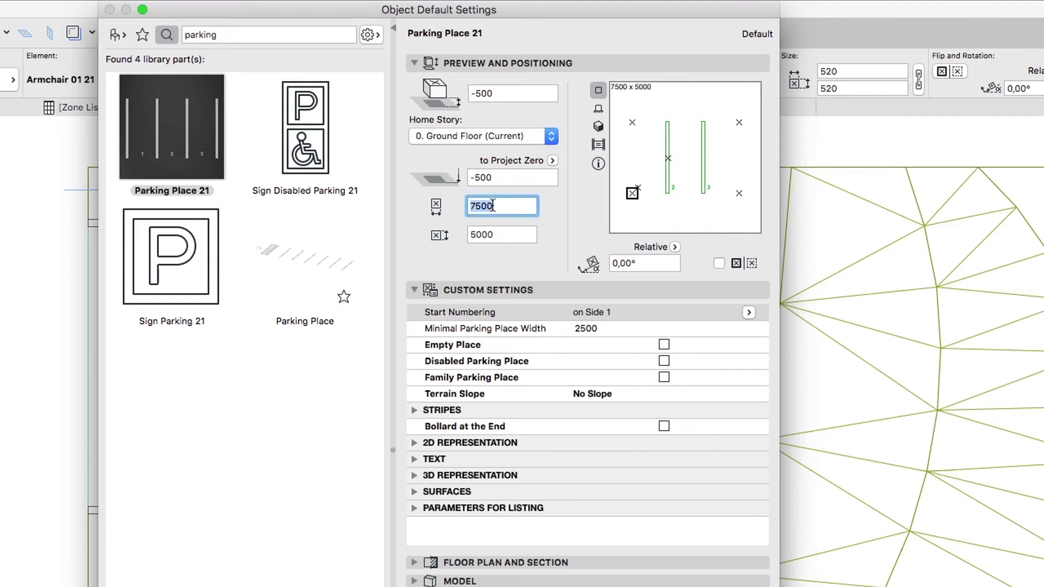
{"action": "type", "text": "22450"}
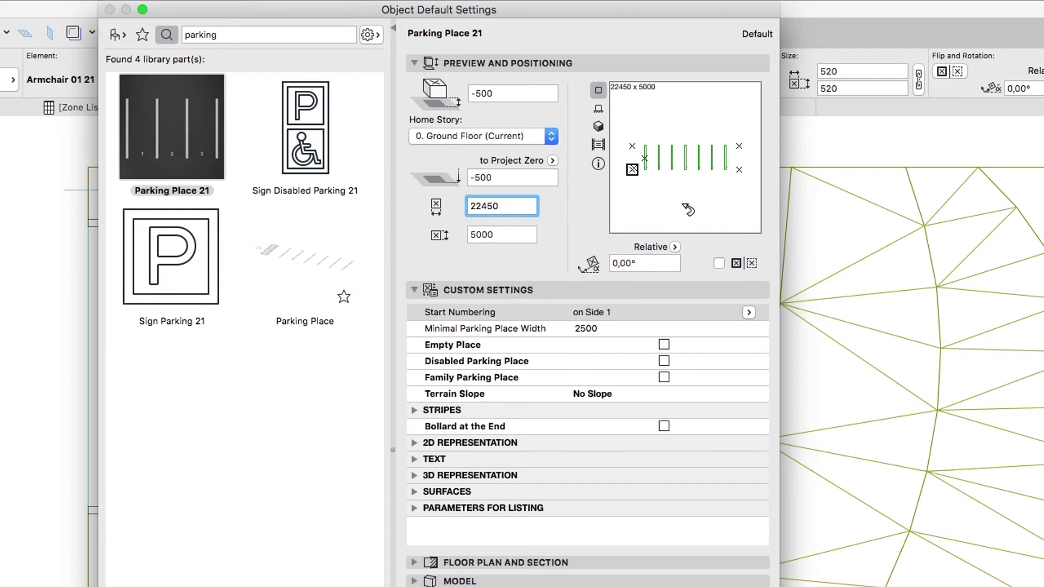
{"action": "left_click", "coordinate": [739, 146]}
Step: Make it a disabled parking place and turn off Show Numbers
{"action": "left_click", "coordinate": [663, 360]}
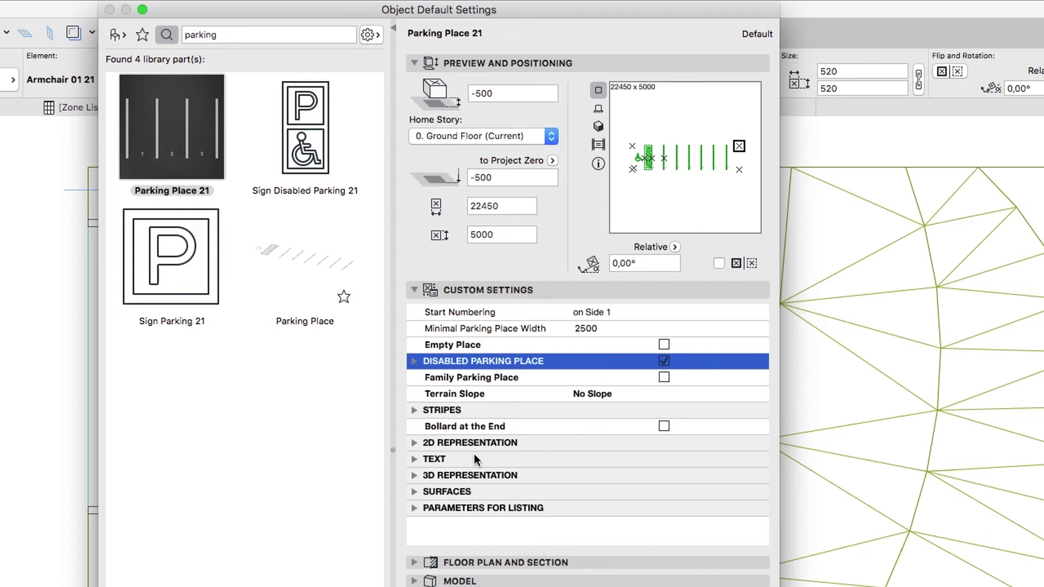
{"action": "left_click", "coordinate": [416, 459]}
{"action": "scroll", "coordinate": [416, 459], "scroll_direction": "down", "scroll_amount": 2}
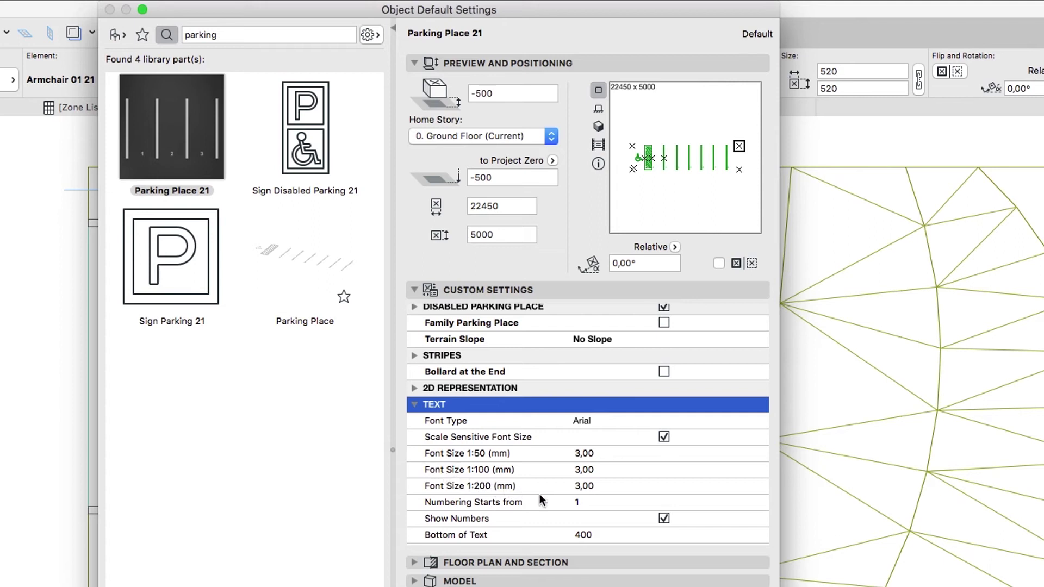
{"action": "left_click", "coordinate": [662, 518]}
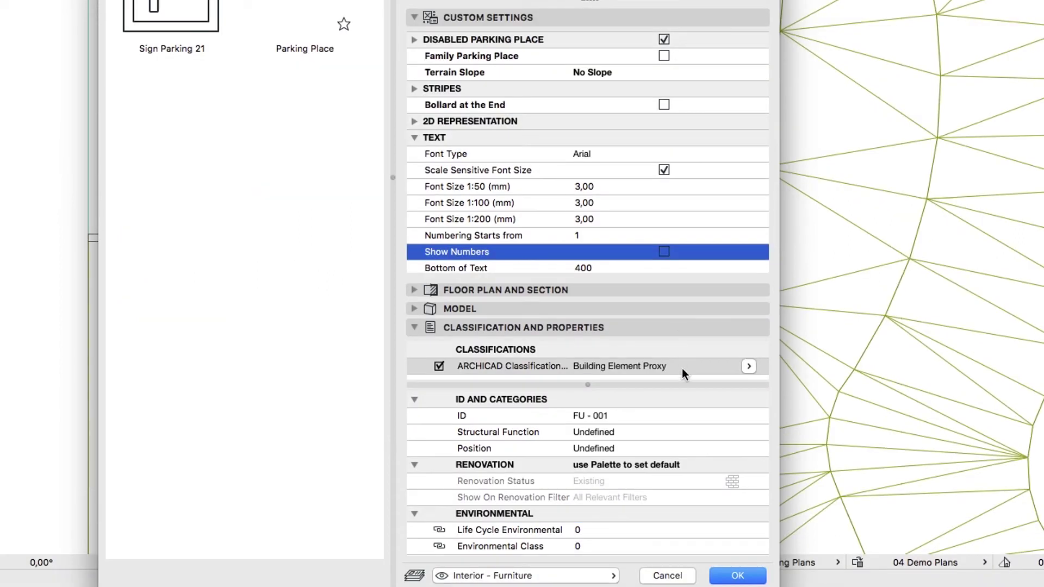
Step: Set it Non-Load-Bearing and Exterior on the Site & Landscape - General layer, and confirm
{"action": "left_click", "coordinate": [703, 431]}
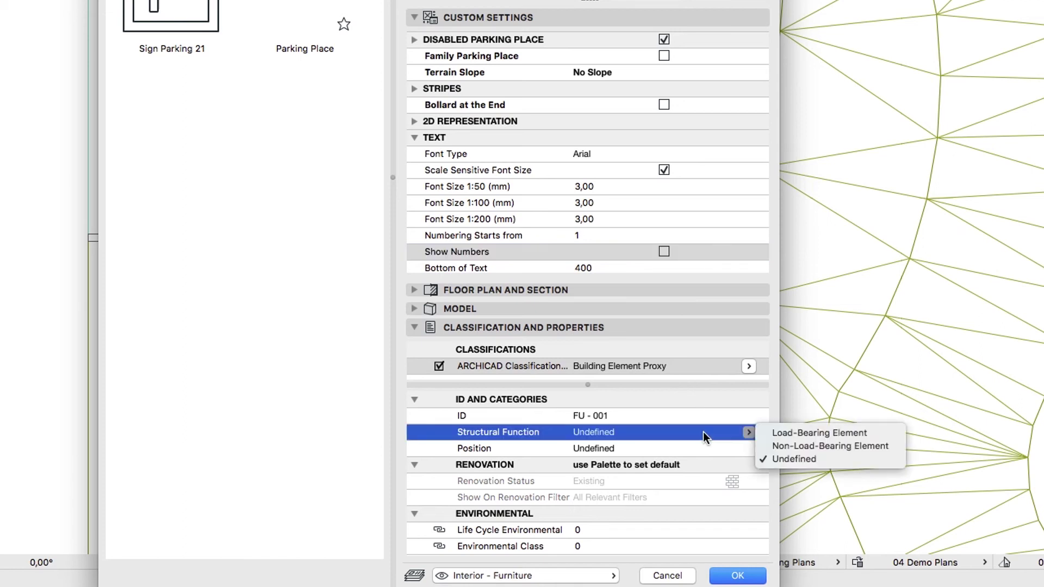
{"action": "left_click", "coordinate": [771, 447]}
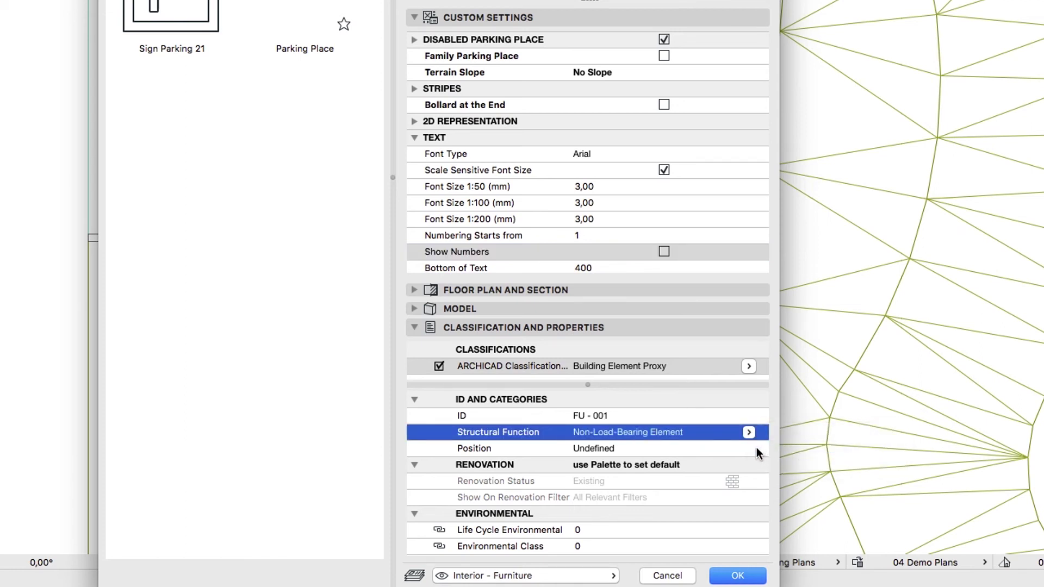
{"action": "left_click", "coordinate": [749, 448]}
{"action": "left_click", "coordinate": [762, 448]}
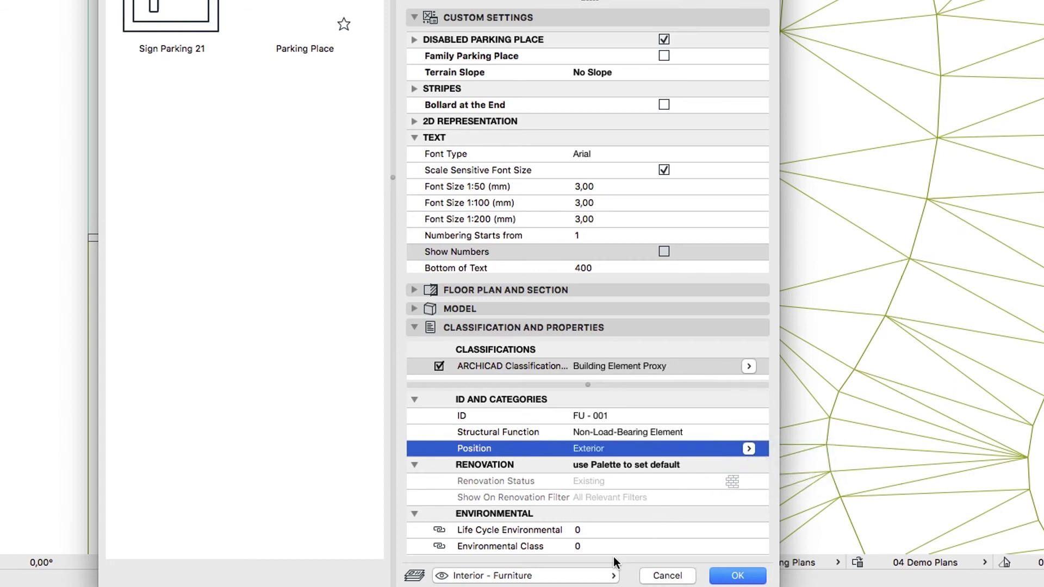
{"action": "left_click", "coordinate": [610, 574]}
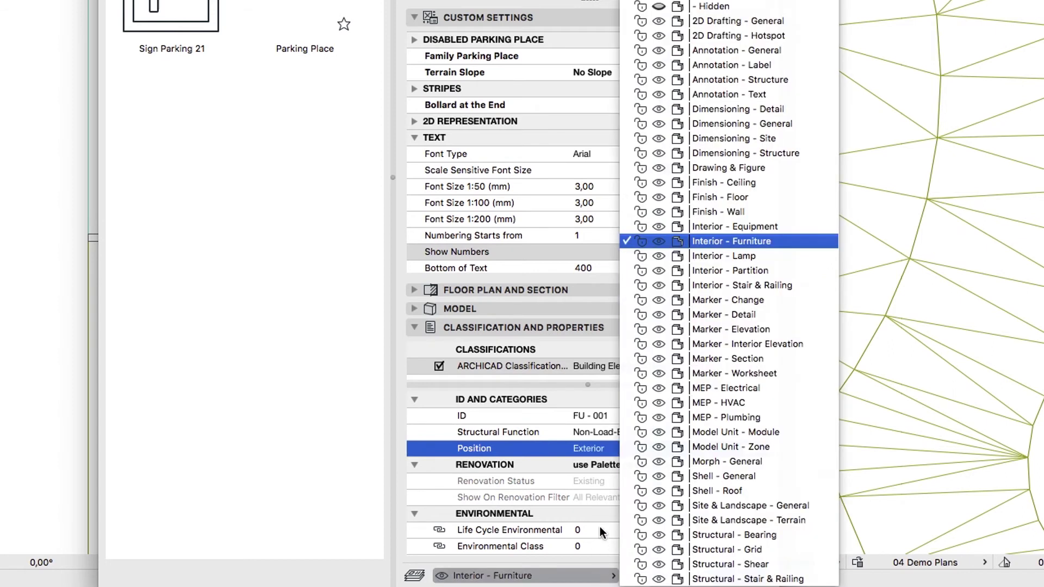
{"action": "left_click", "coordinate": [627, 507]}
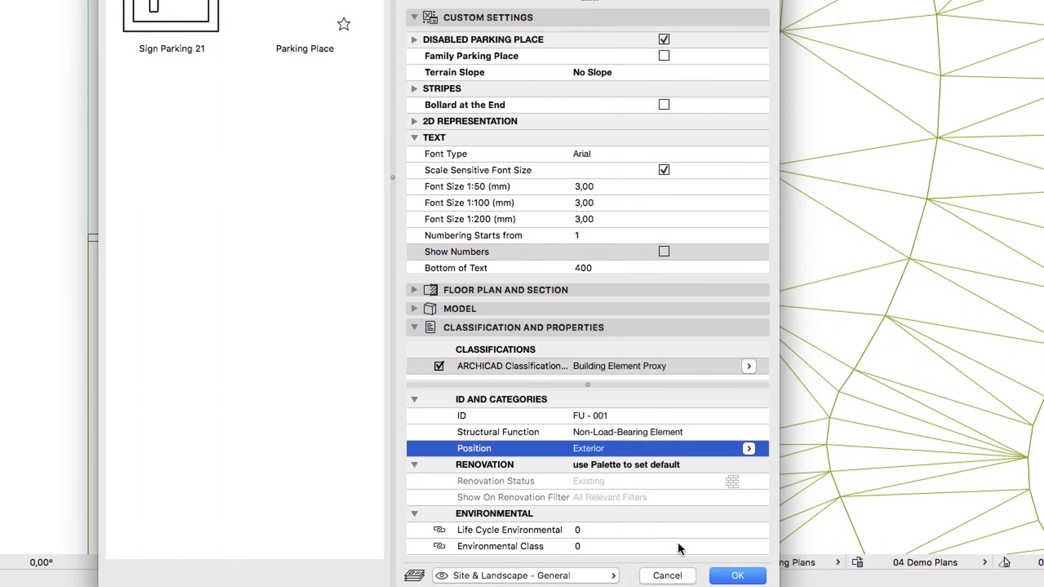
{"action": "left_click", "coordinate": [725, 577]}
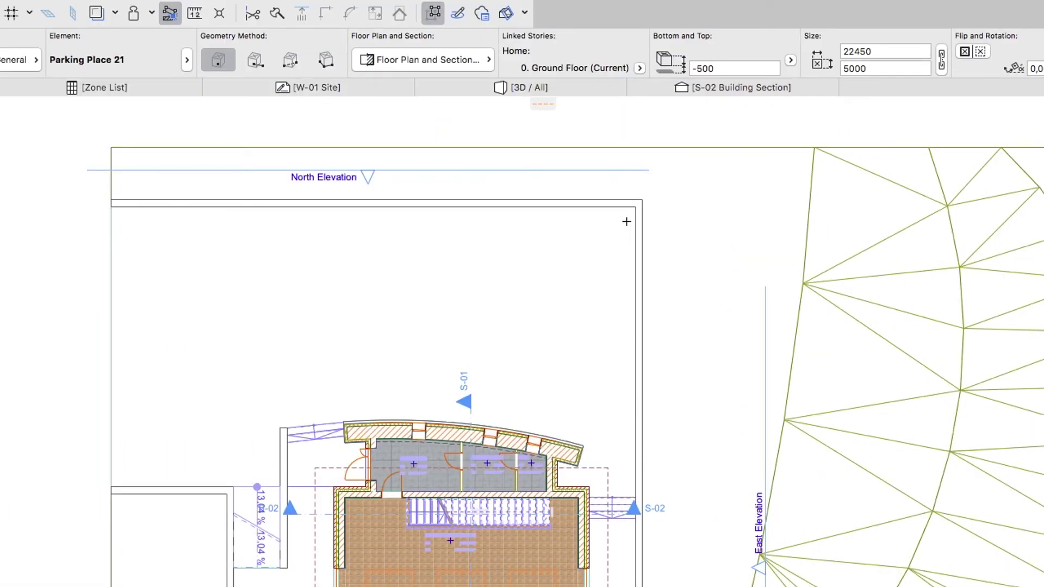
Step: Place the parking row along the site's top boundary and reopen Object Settings
{"action": "left_click", "coordinate": [634, 206]}
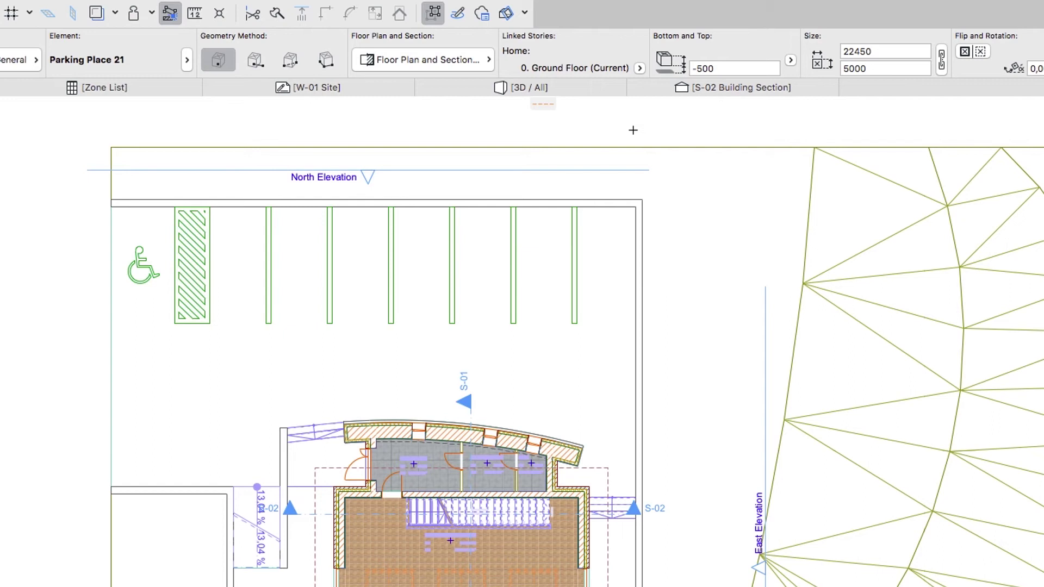
{"action": "key", "text": "super+t"}
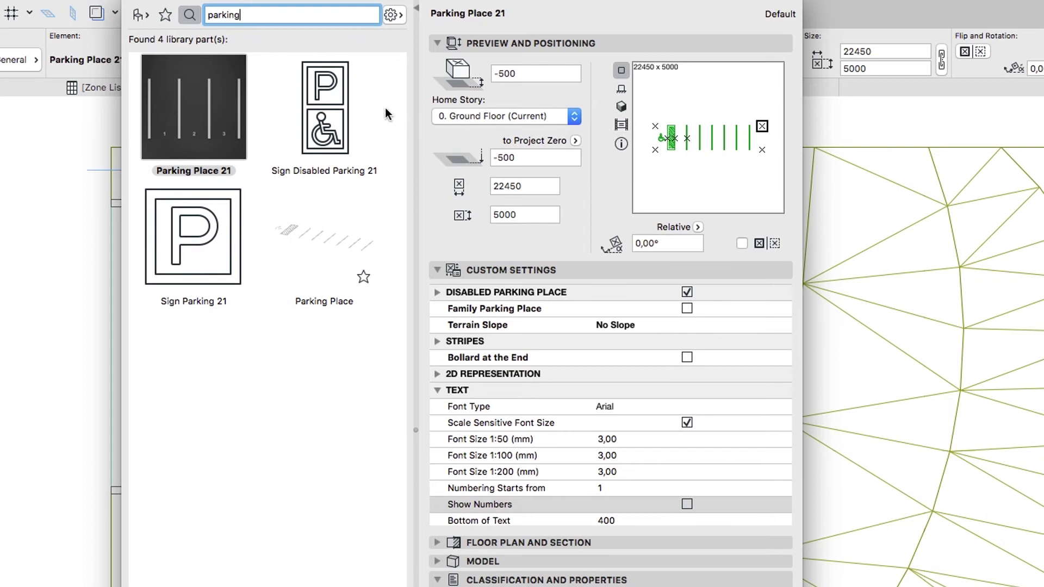
Step: Choose Car 01 21 from People and Vehicles 21 > Vehicles 21 in the linked library
{"action": "left_click", "coordinate": [166, 15]}
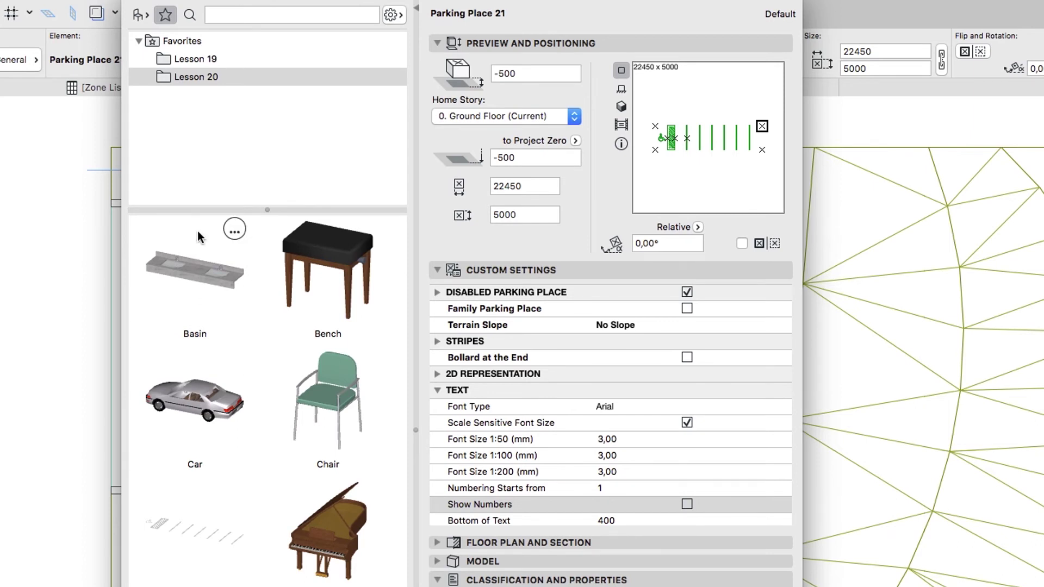
{"action": "left_click", "coordinate": [143, 19]}
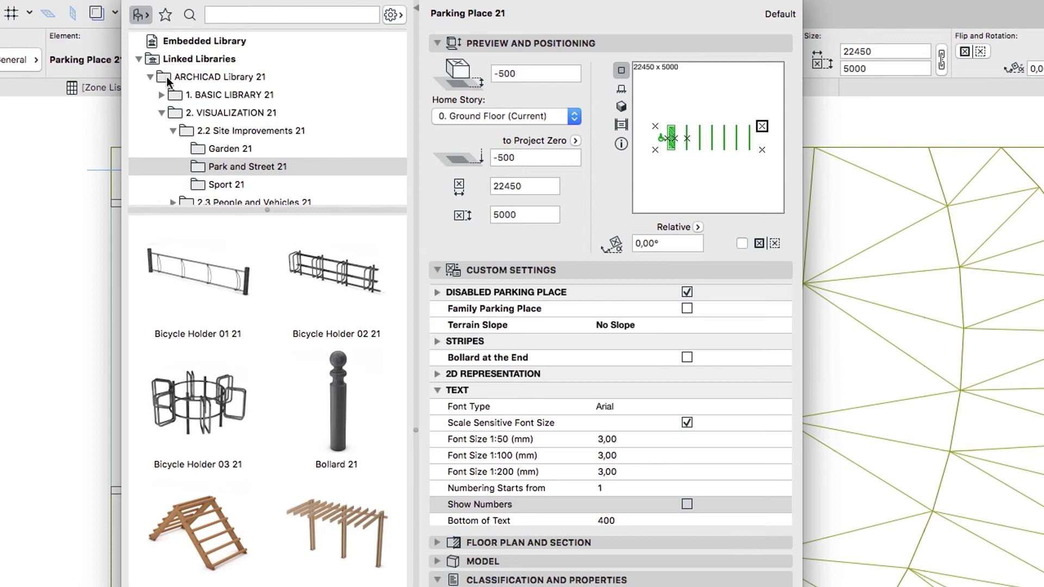
{"action": "left_click", "coordinate": [175, 128]}
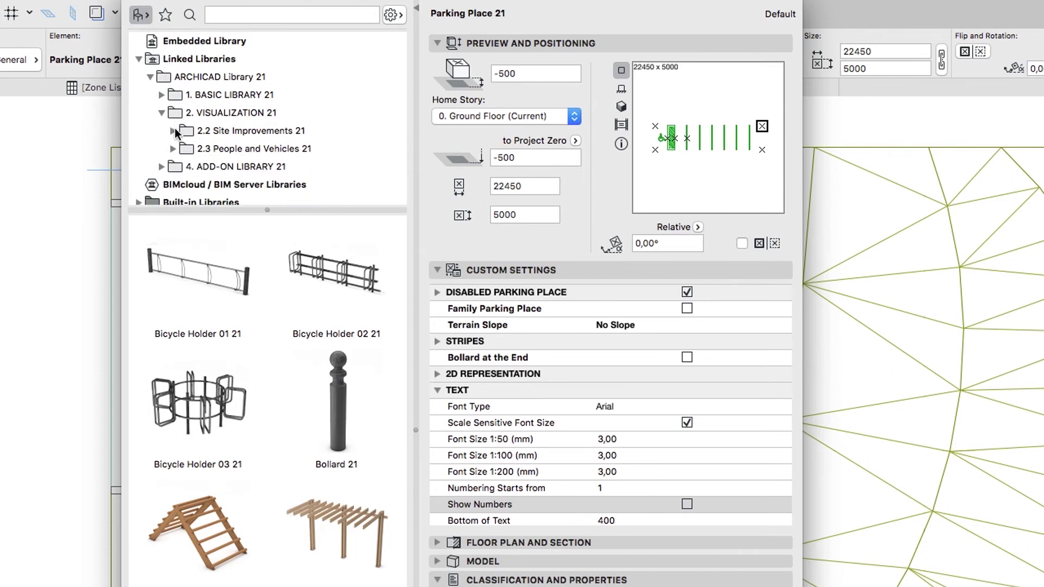
{"action": "left_click", "coordinate": [173, 148]}
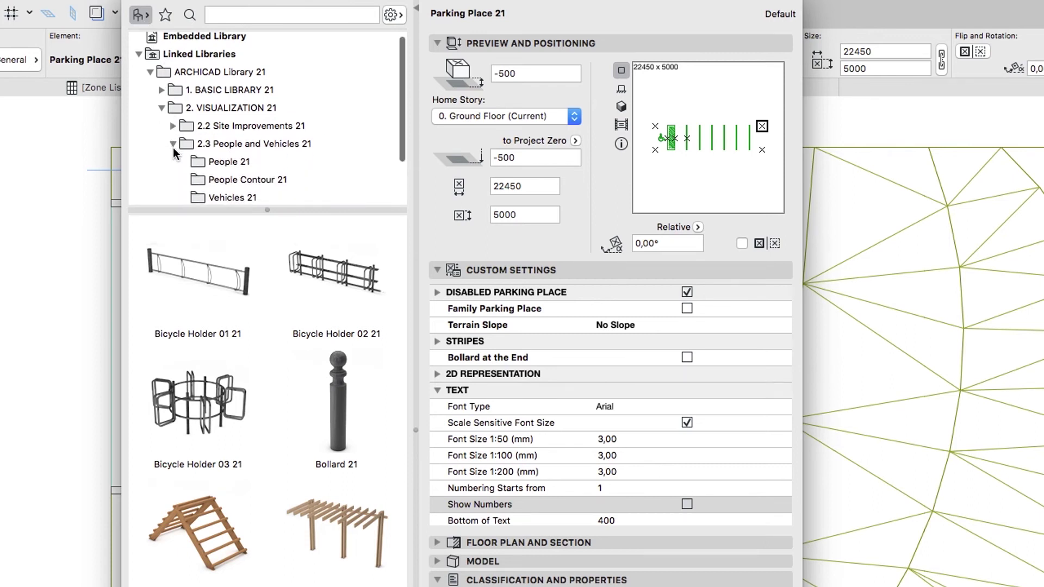
{"action": "scroll", "coordinate": [174, 151], "scroll_direction": "down", "scroll_amount": 2}
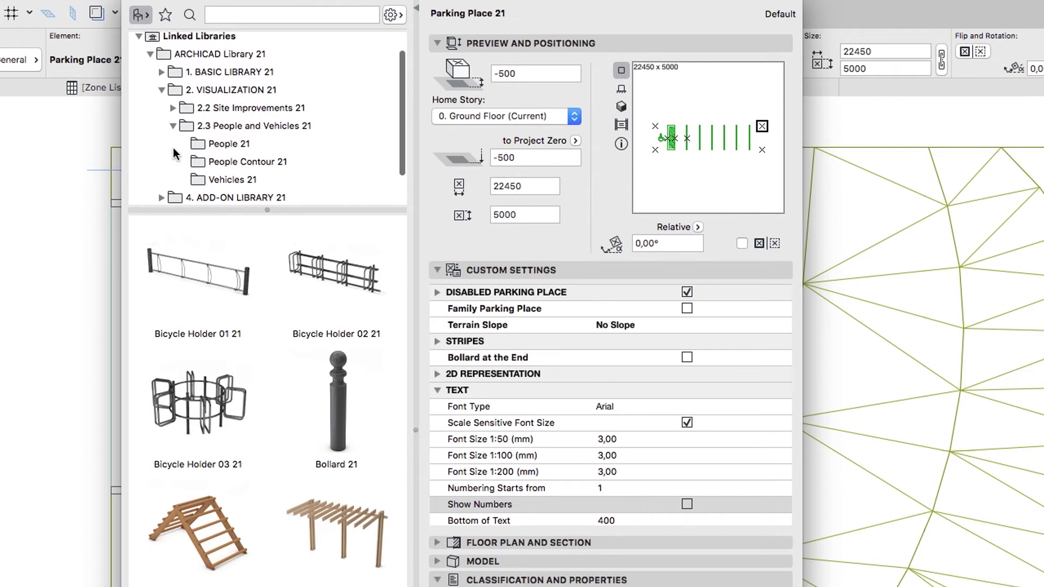
{"action": "left_click", "coordinate": [225, 177]}
{"action": "mouse_move", "coordinate": [295, 249]}
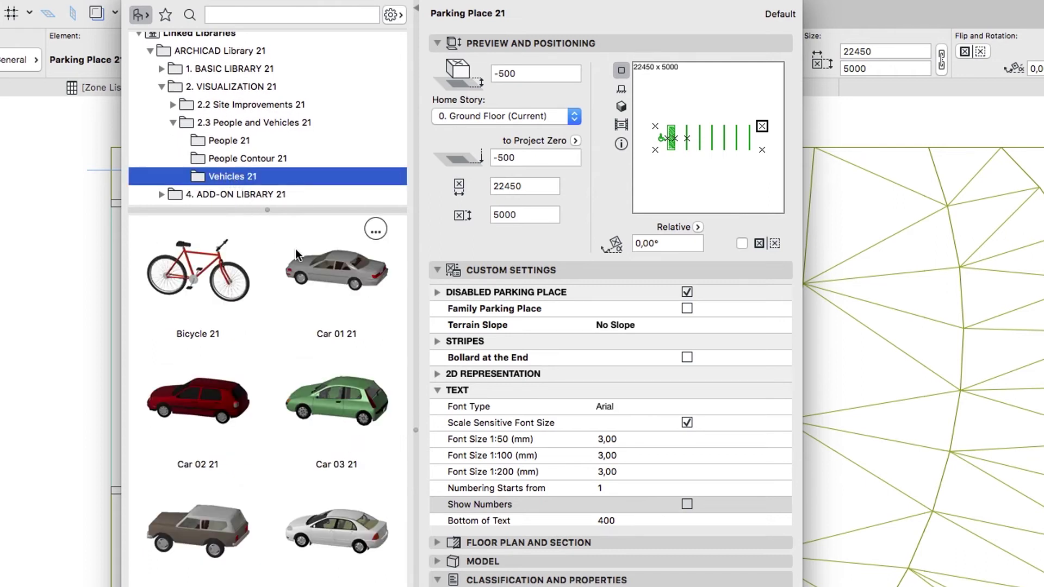
{"action": "left_click", "coordinate": [321, 269]}
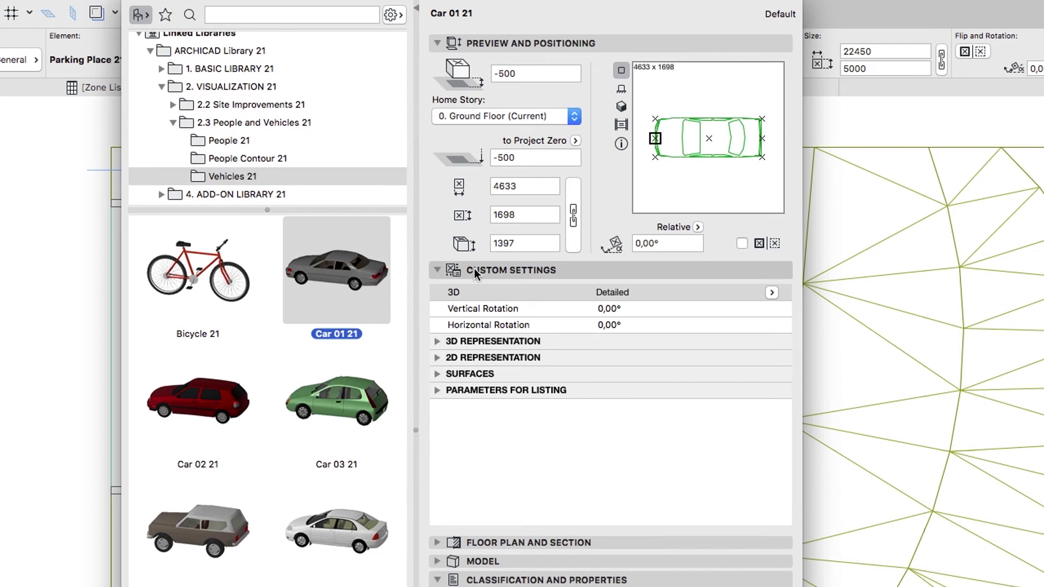
Step: Rotate the car 90° and anchor it at its top-middle point
{"action": "left_click", "coordinate": [660, 246]}
{"action": "left_click_drag", "start_coordinate": [659, 245], "coordinate": [634, 245]}
{"action": "type", "text": "90"}
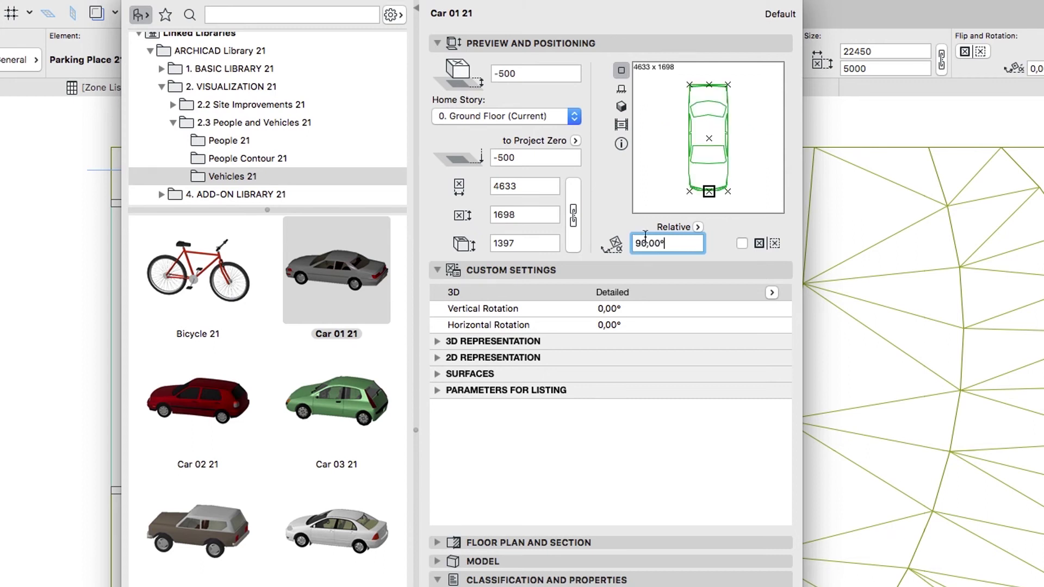
{"action": "left_click", "coordinate": [708, 84]}
Step: Set the car's Glass surface to Glass - Clear Fast
{"action": "left_click", "coordinate": [439, 373]}
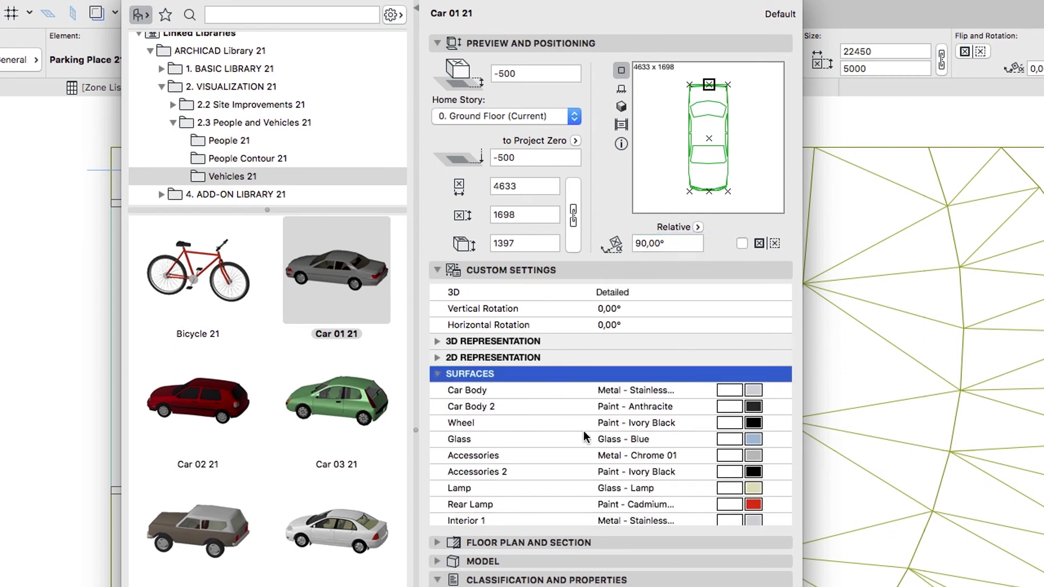
{"action": "left_click", "coordinate": [663, 439]}
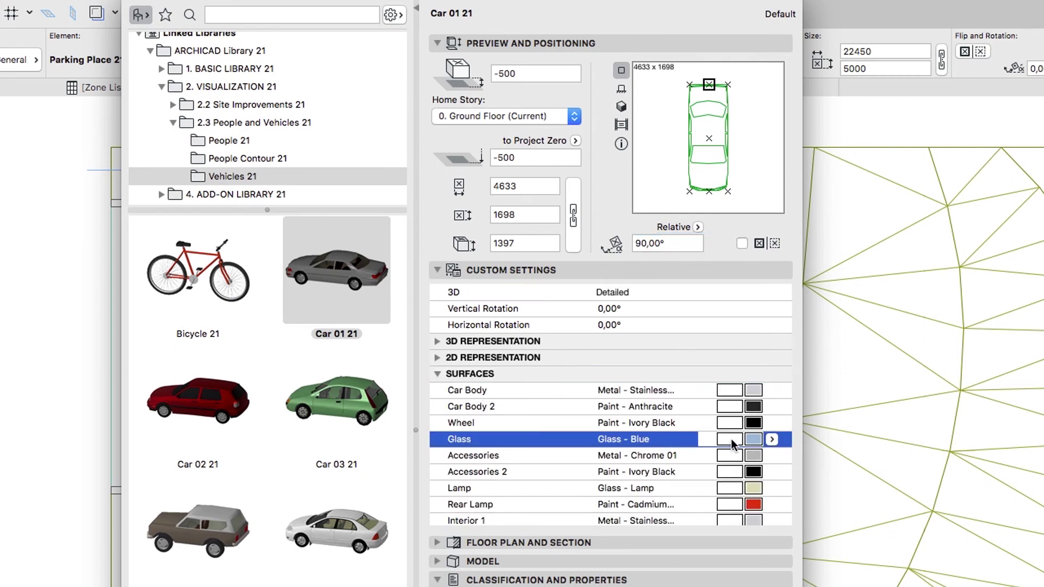
{"action": "left_click", "coordinate": [771, 439]}
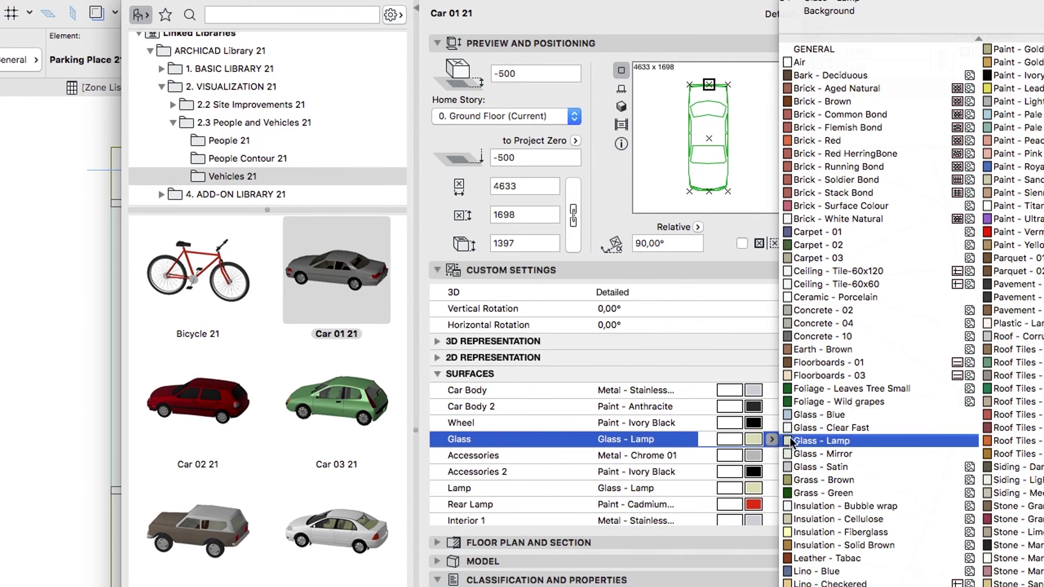
{"action": "left_click", "coordinate": [802, 431]}
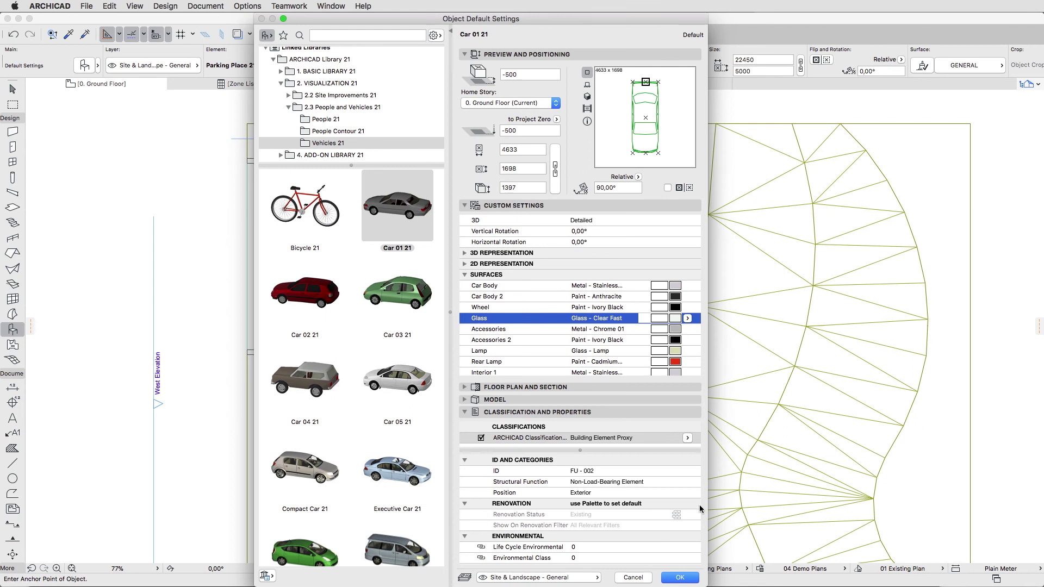
Step: Place Car 01 21 in the rightmost stall using X offset 1250 and Y 300
{"action": "left_click", "coordinate": [683, 578]}
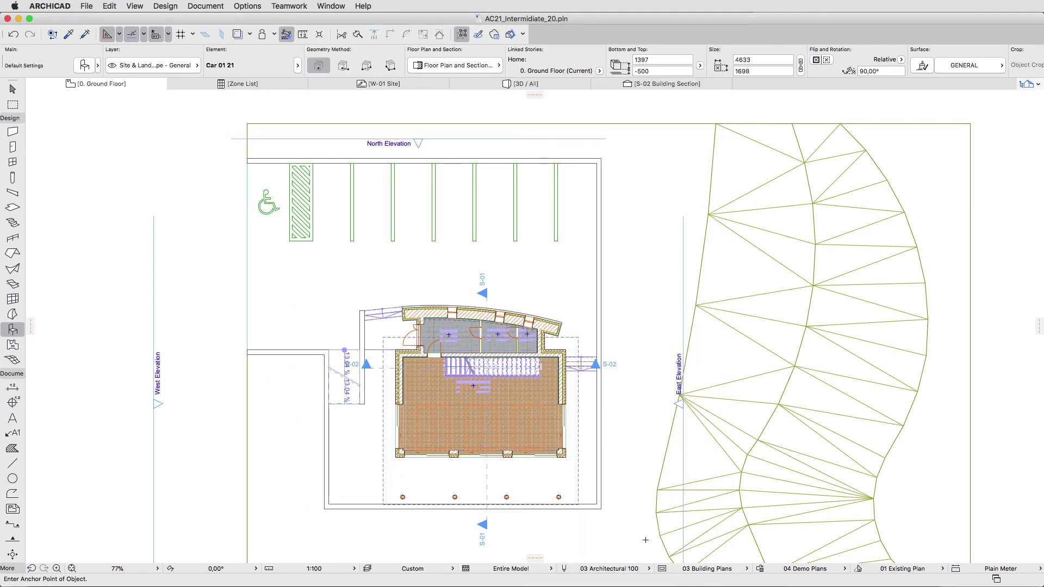
{"action": "scroll", "coordinate": [436, 281], "scroll_direction": "up", "scroll_amount": 5}
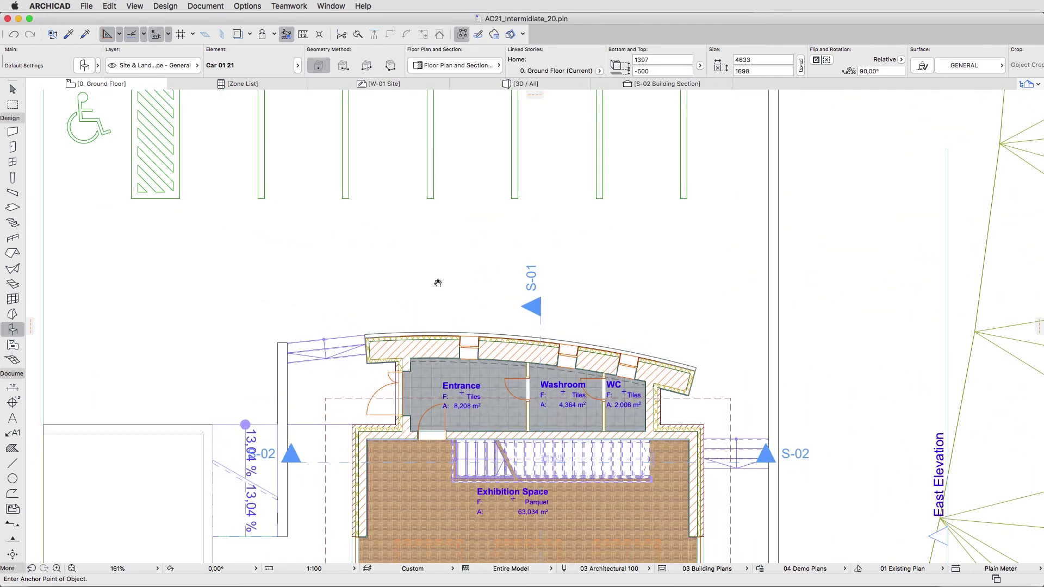
{"action": "middle_click_drag", "start_coordinate": [447, 303], "coordinate": [549, 374]}
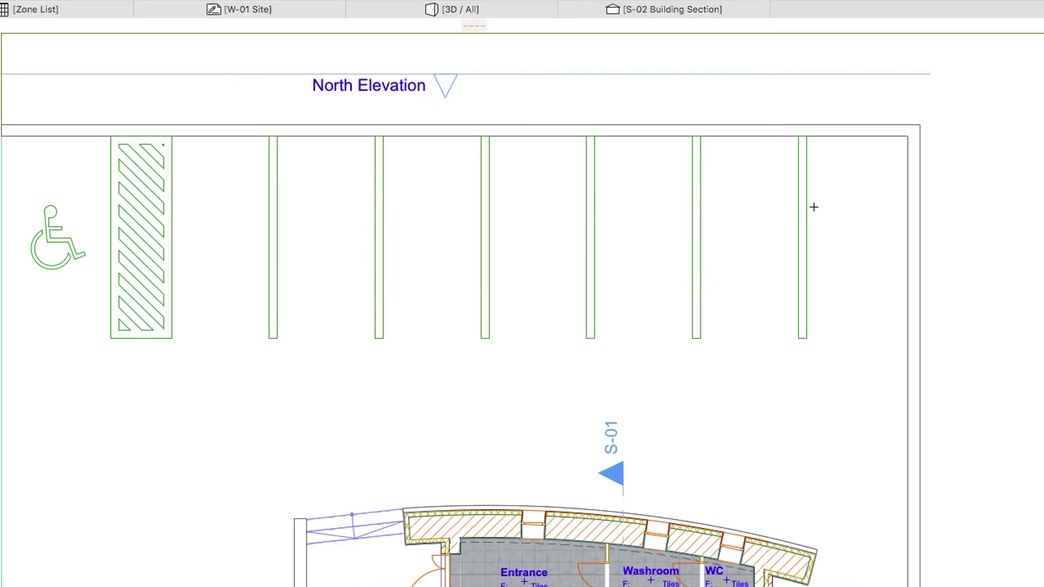
{"action": "type", "text": "x"}
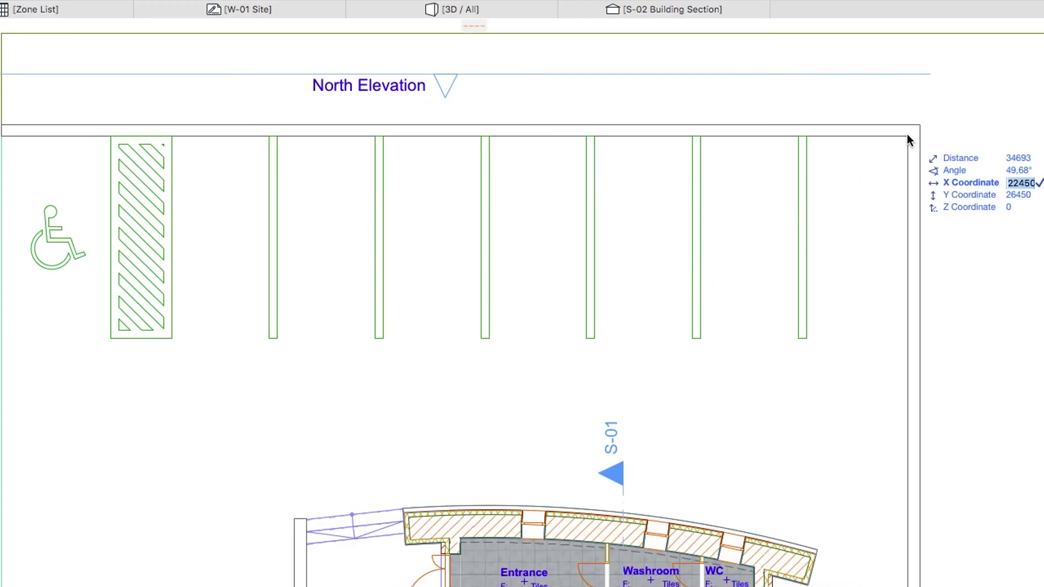
{"action": "type", "text": "1250"}
{"action": "key", "text": "Return"}
{"action": "key", "text": "Tab"}
{"action": "type", "text": "300"}
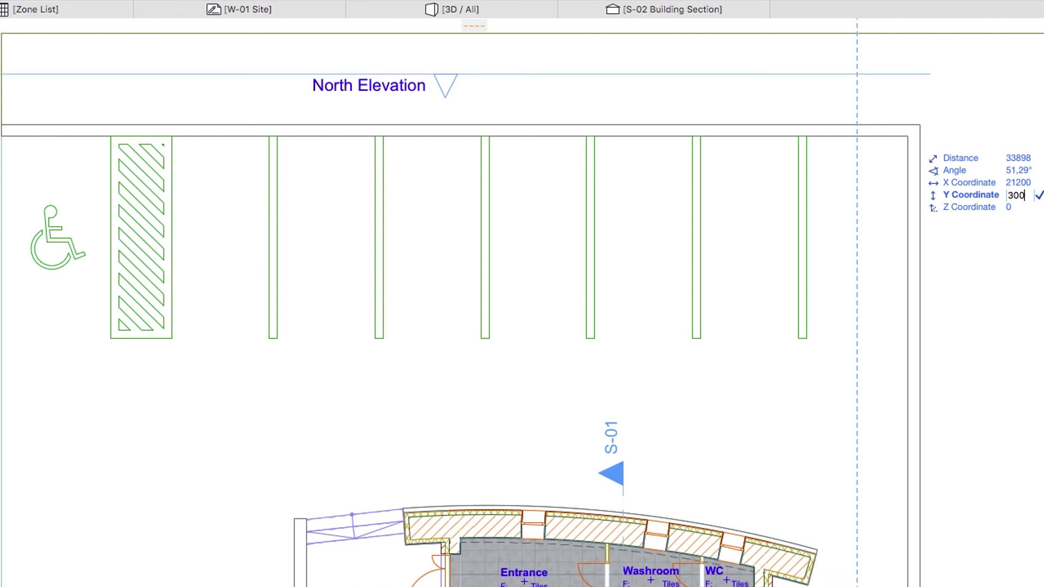
{"action": "key", "text": "Return"}
{"action": "key", "text": "Return"}
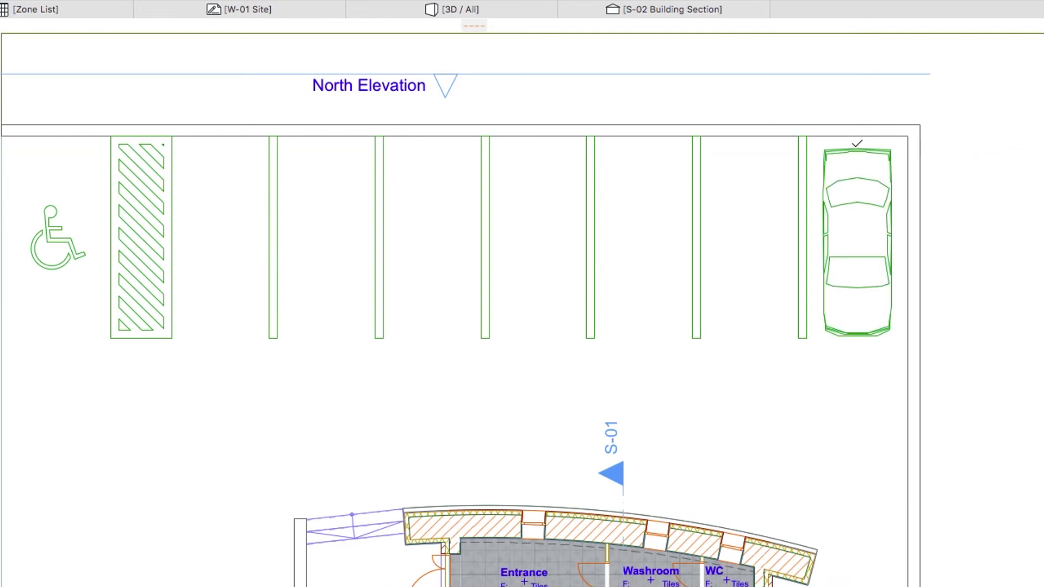
Step: Copy the car 5300 to the left into another stall and open the copy's settings
{"action": "left_click", "coordinate": [854, 172]}
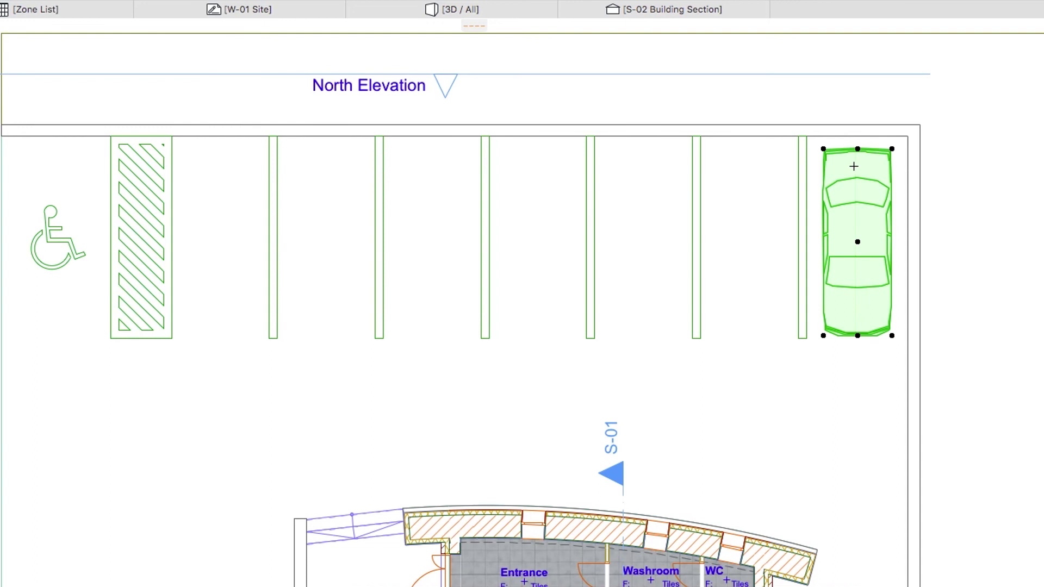
{"action": "left_click_drag", "start_coordinate": [853, 166], "coordinate": [641, 173]}
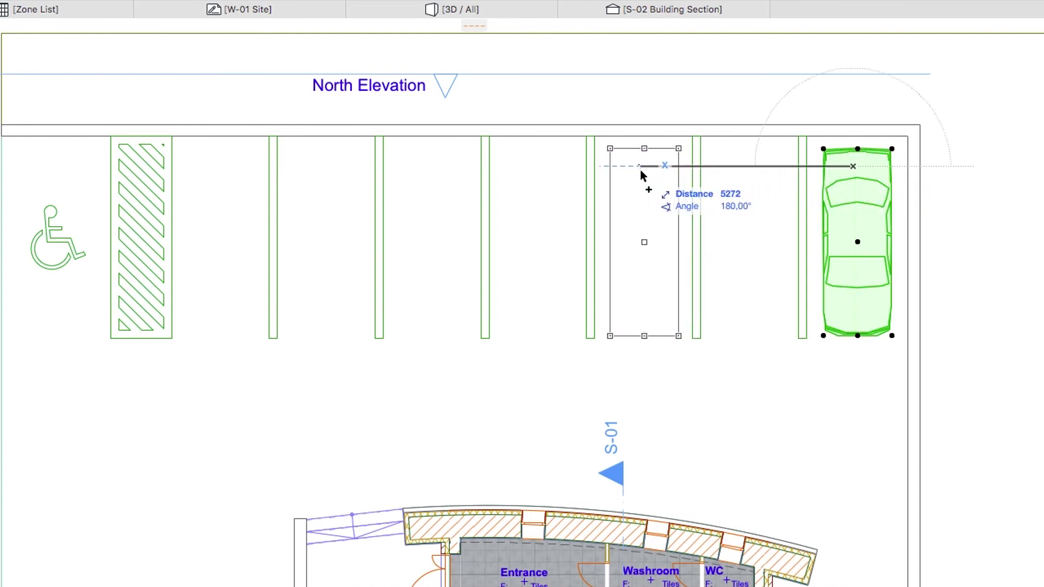
{"action": "key", "text": "Tab"}
{"action": "type", "text": "5300"}
{"action": "key", "text": "Return"}
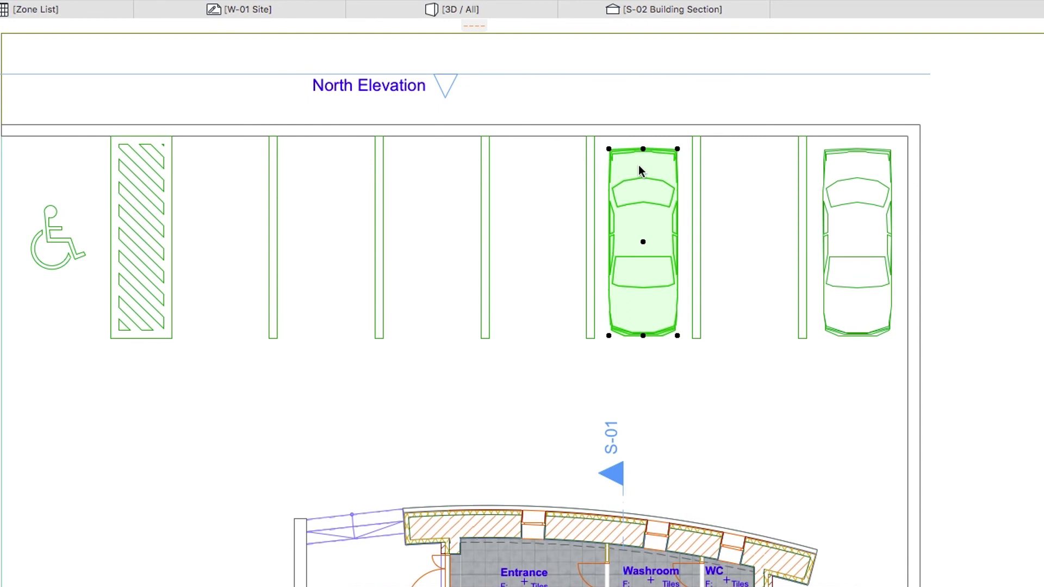
{"action": "double_click", "coordinate": [638, 165]}
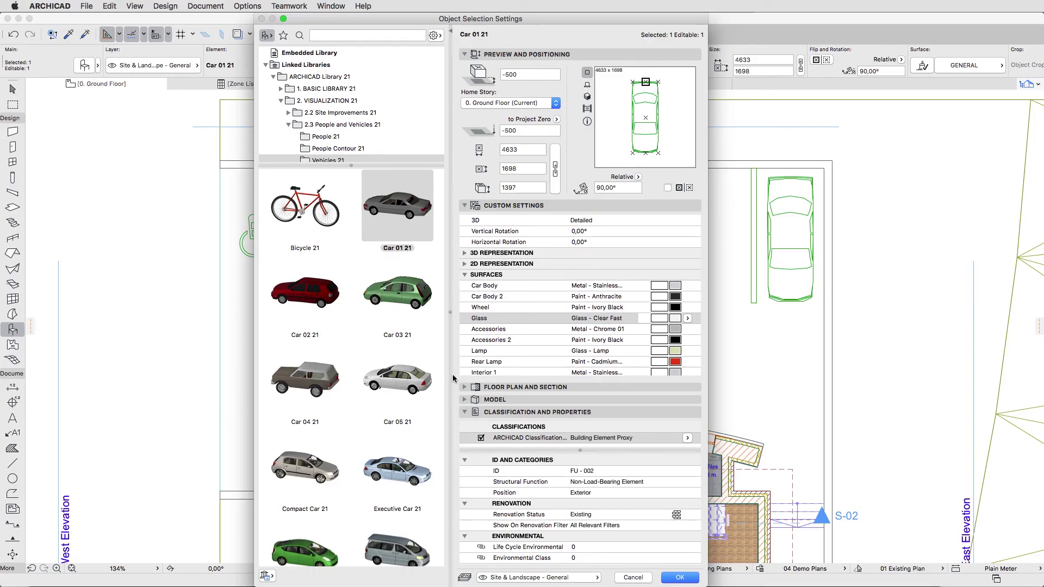
Step: Make the copied car a Compact Car 21 with Glass - Clear Fast glass and a front anchor point
{"action": "left_click", "coordinate": [335, 464]}
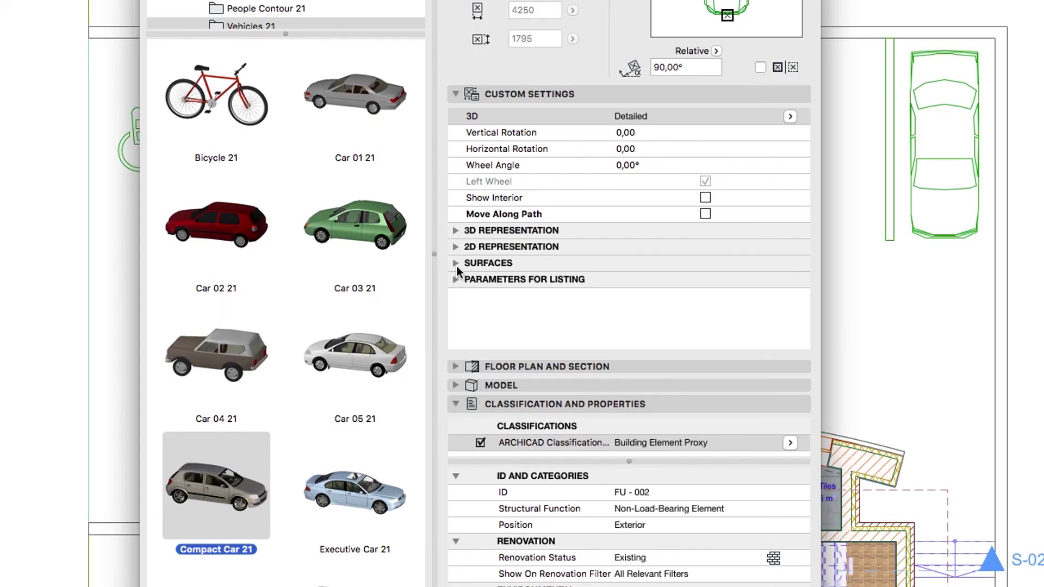
{"action": "left_click", "coordinate": [464, 319]}
{"action": "scroll", "coordinate": [456, 265], "scroll_direction": "down", "scroll_amount": 2}
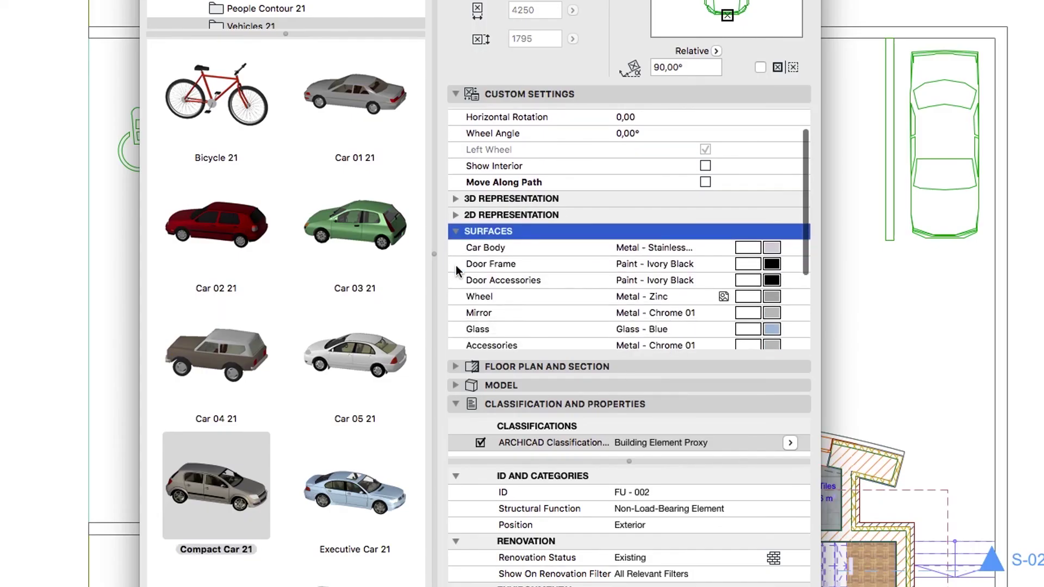
{"action": "left_click", "coordinate": [679, 329]}
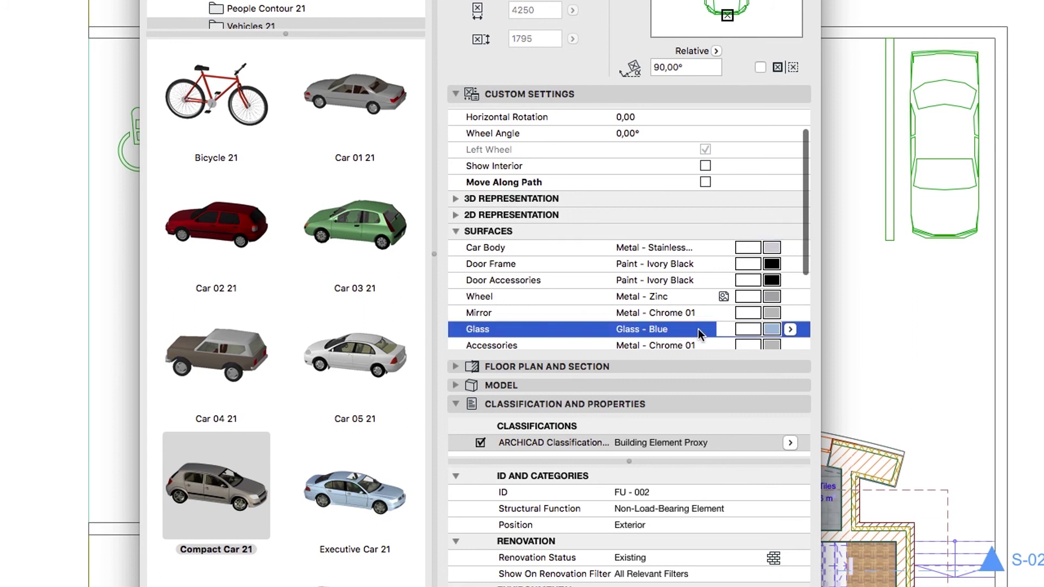
{"action": "left_click", "coordinate": [790, 328]}
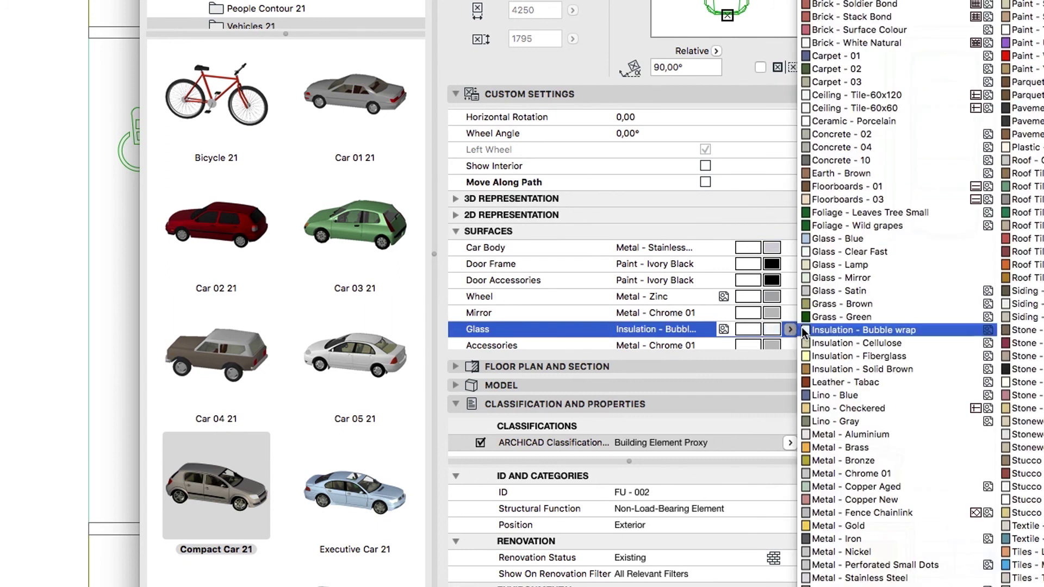
{"action": "left_click", "coordinate": [842, 252]}
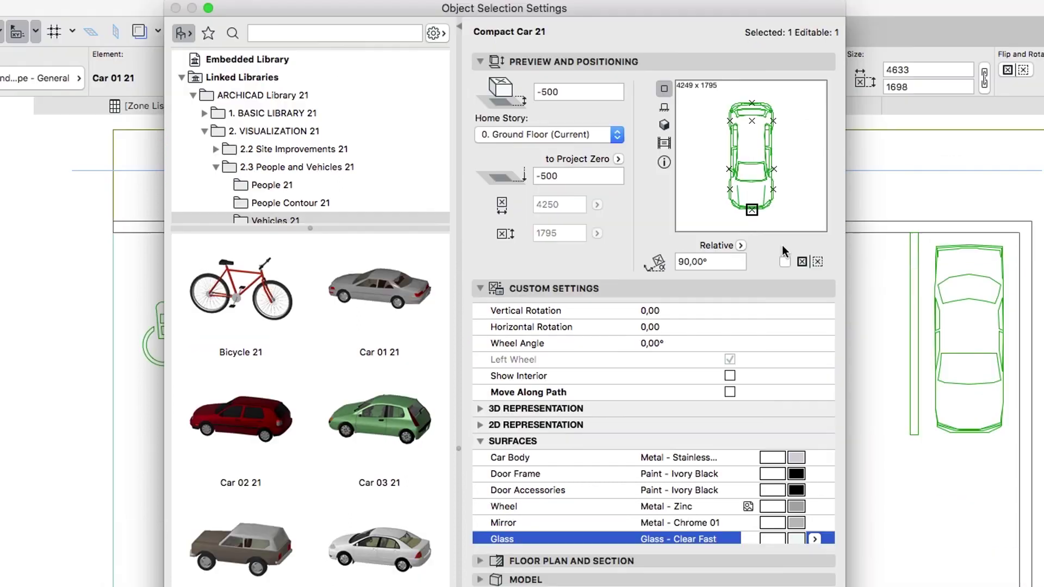
{"action": "left_click", "coordinate": [752, 102]}
Step: Apply the car settings and drag a copy of the car 2600 to the left
{"action": "key", "text": "Return"}
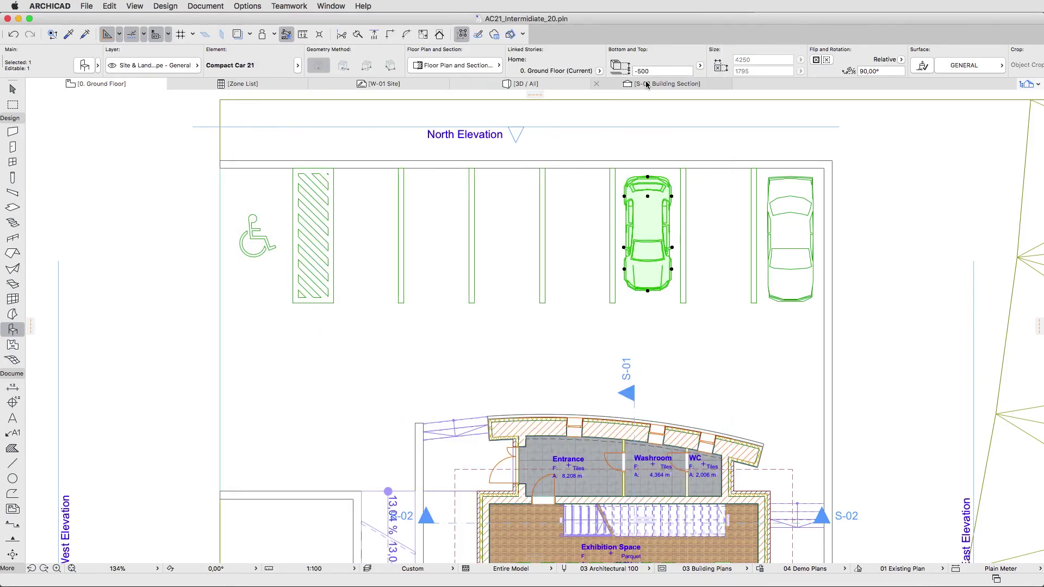
{"action": "key", "text": "super+d"}
{"action": "left_click", "coordinate": [637, 113]}
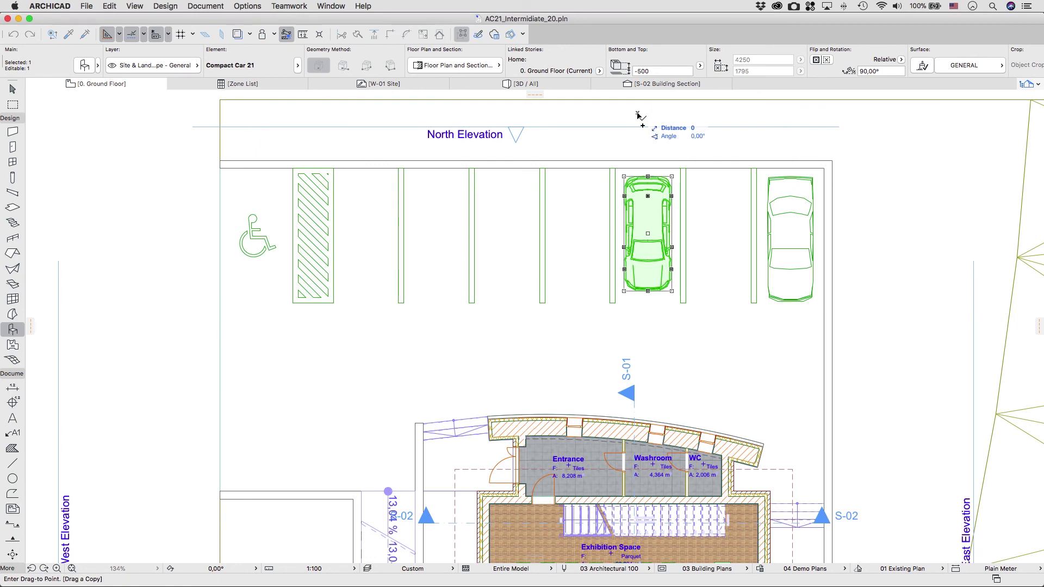
{"action": "type", "text": "2"}
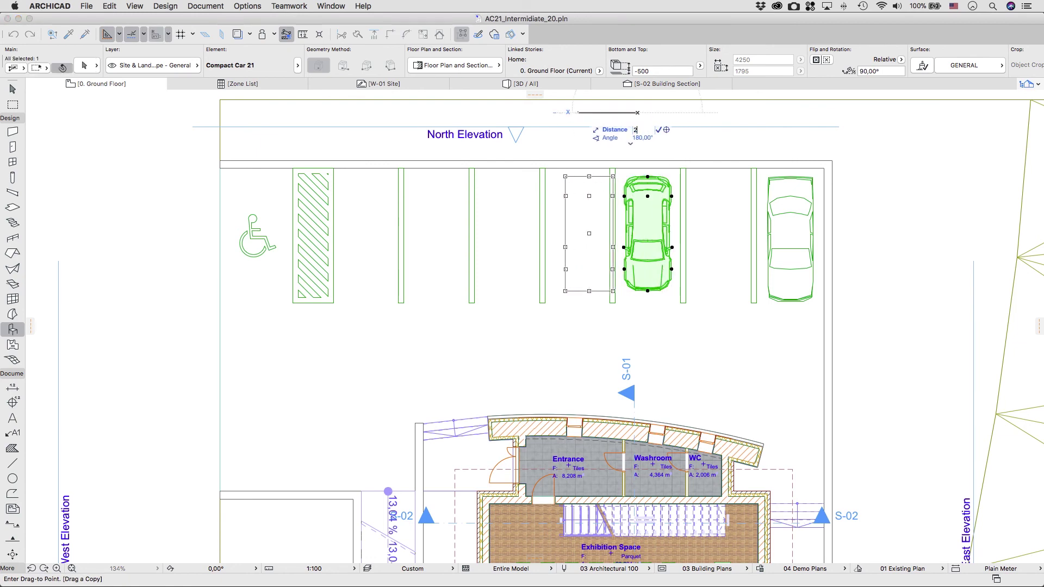
{"action": "type", "text": "600"}
{"action": "key", "text": "Return"}
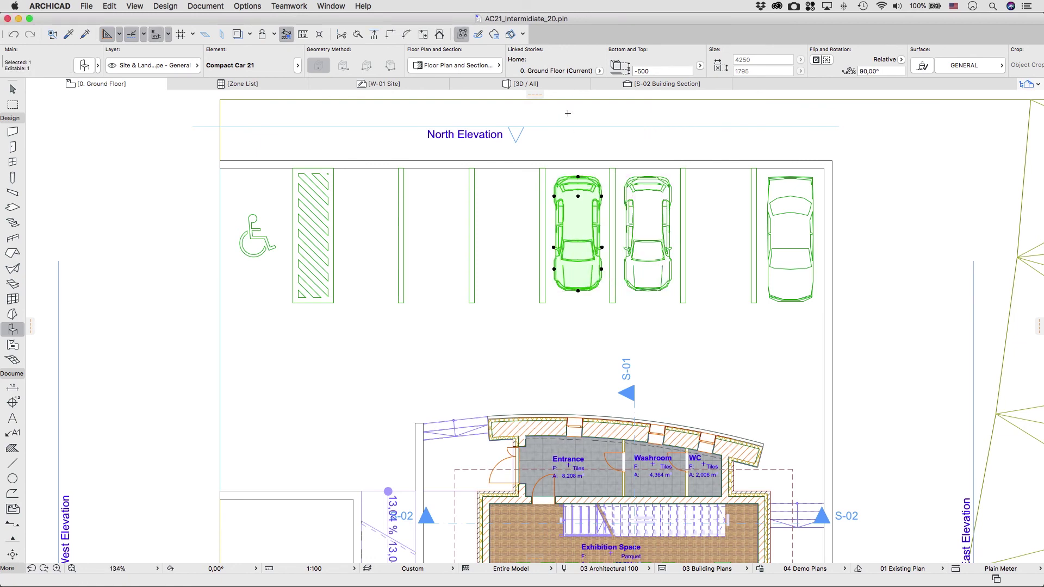
Step: Drag another copy of the car 5200 further left, two stalls away
{"action": "key", "text": "super+d"}
{"action": "left_click", "coordinate": [567, 112]}
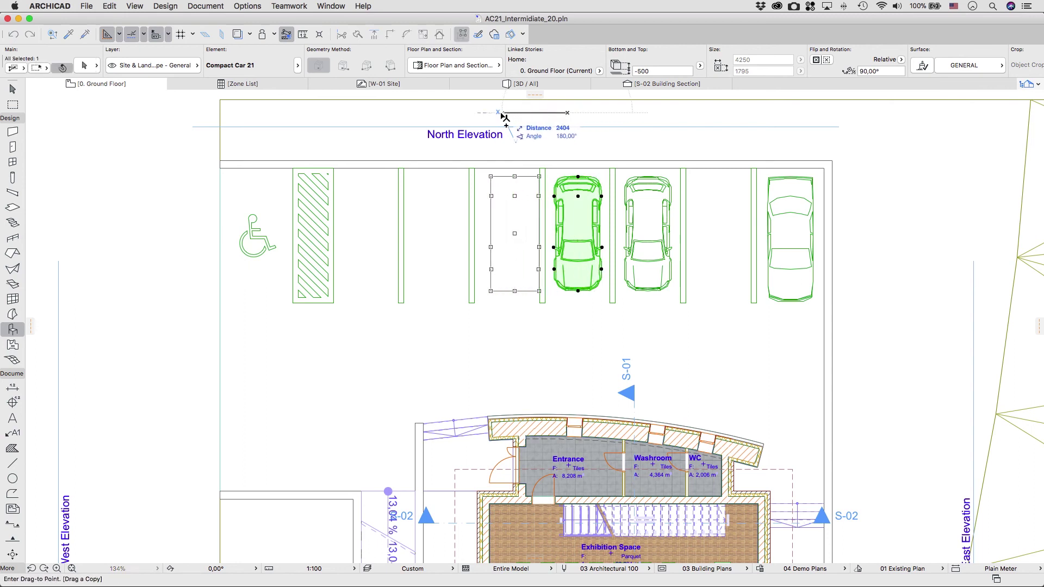
{"action": "key", "text": "Tab"}
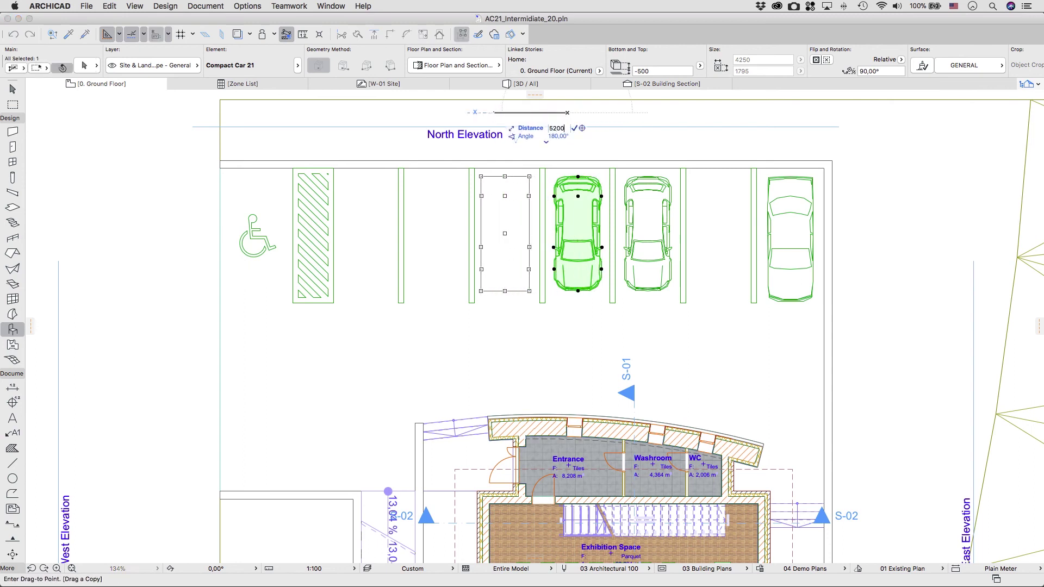
{"action": "type", "text": "5200"}
{"action": "key", "text": "Return"}
{"action": "key", "text": "super+t"}
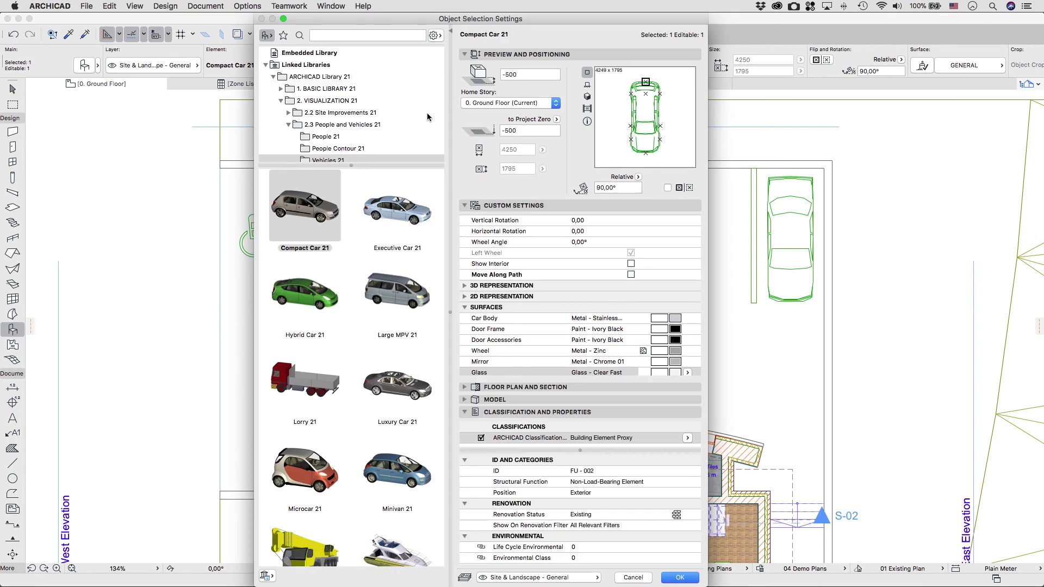
Step: Change the leftmost car to Hybrid Car 21 with Glass - Clear Fast glazing
{"action": "left_click", "coordinate": [334, 292]}
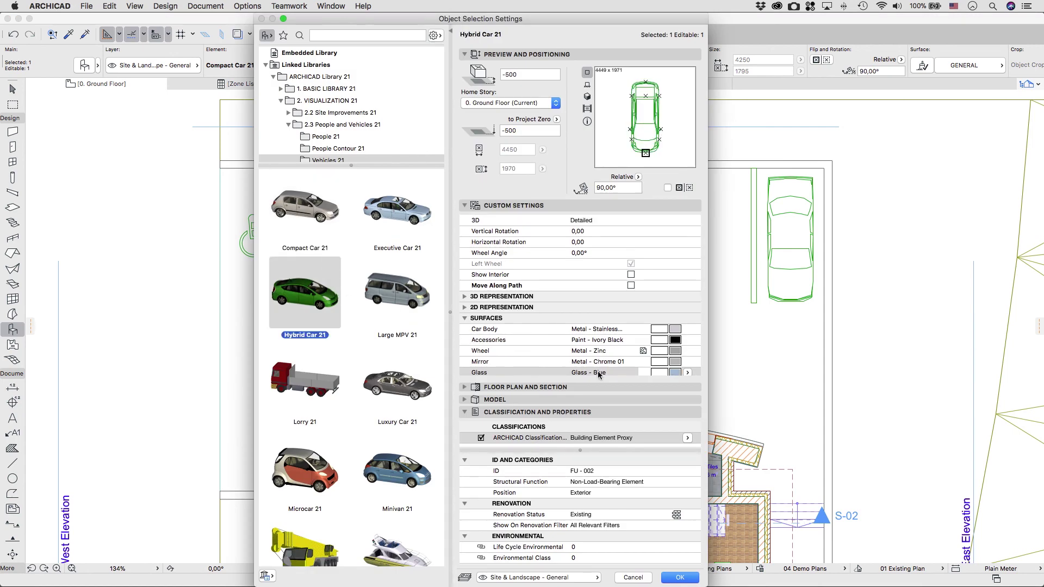
{"action": "left_click", "coordinate": [688, 373]}
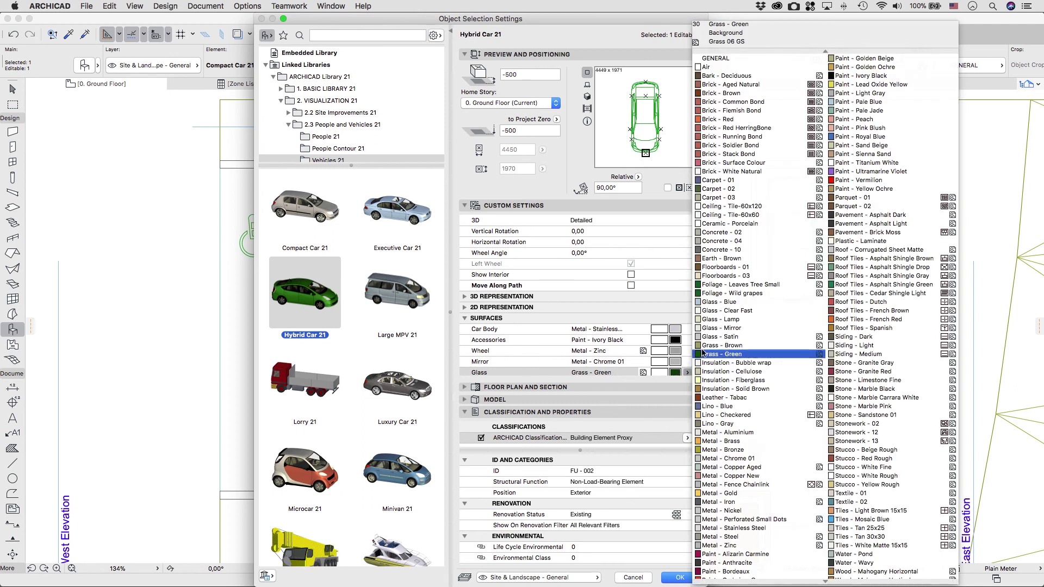
{"action": "left_click", "coordinate": [707, 310]}
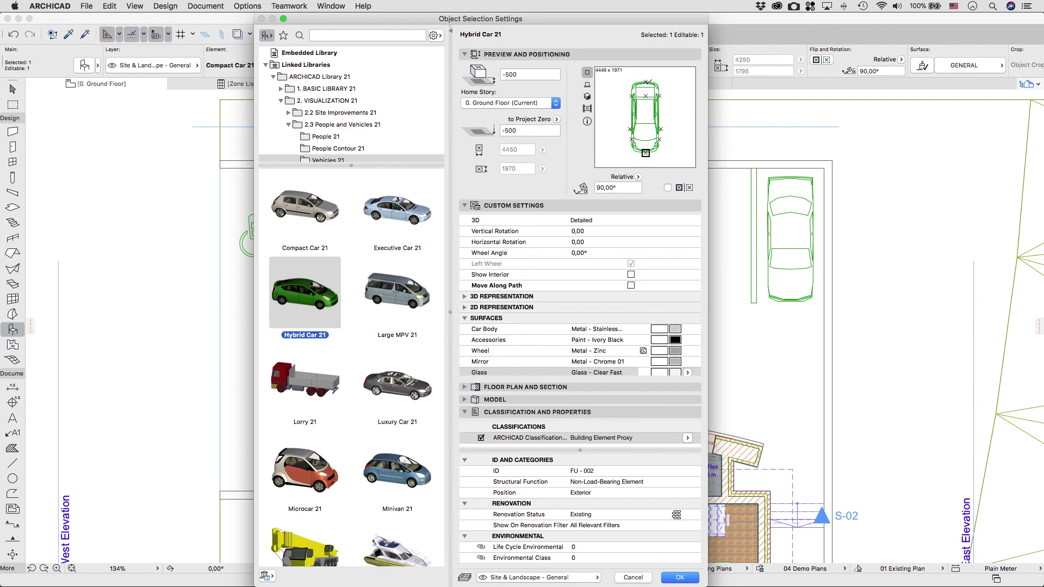
{"action": "key", "text": "Return"}
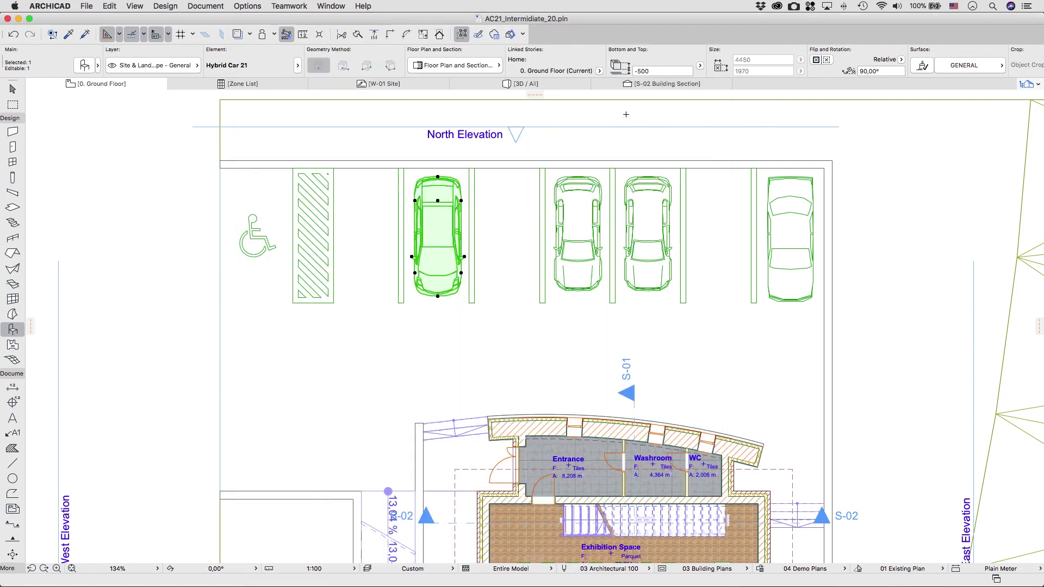
{"action": "key", "text": "Escape"}
Step: Change the second car from the left to Large MPV 21 with Glass - Clear Fast glazing
{"action": "double_click", "coordinate": [587, 195]}
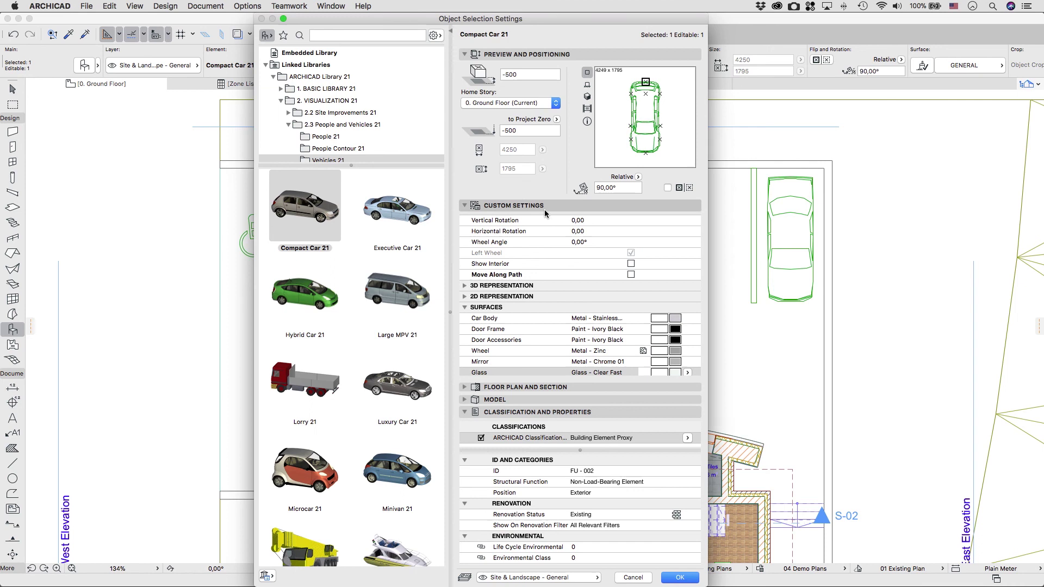
{"action": "left_click", "coordinate": [407, 287]}
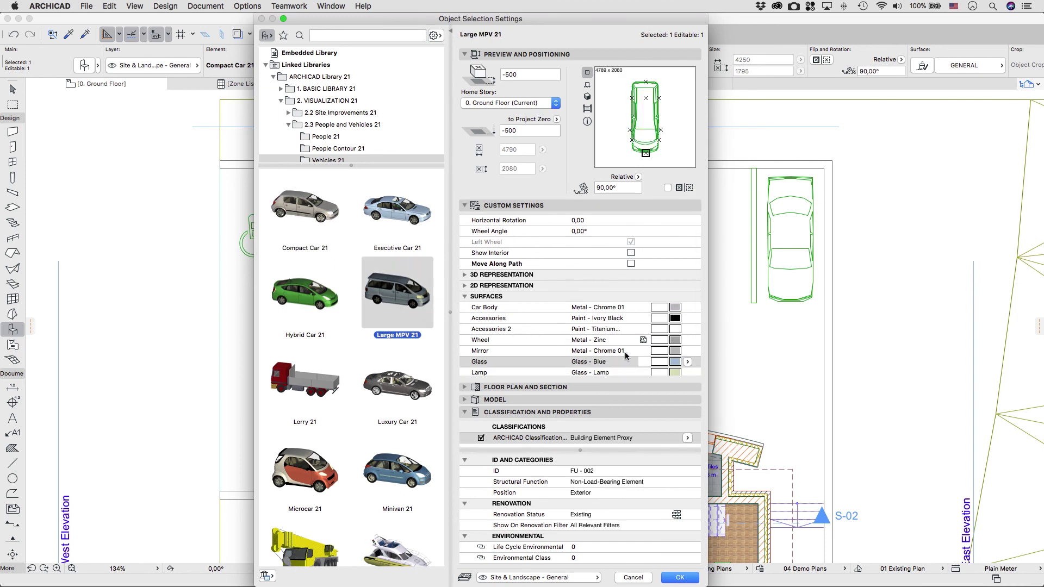
{"action": "left_click", "coordinate": [687, 364]}
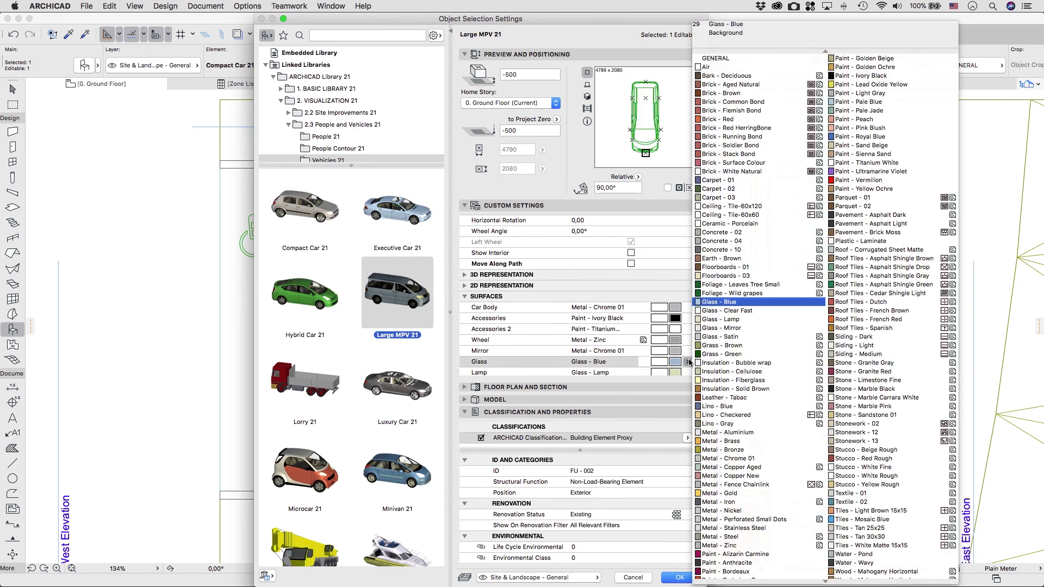
{"action": "left_click", "coordinate": [719, 316]}
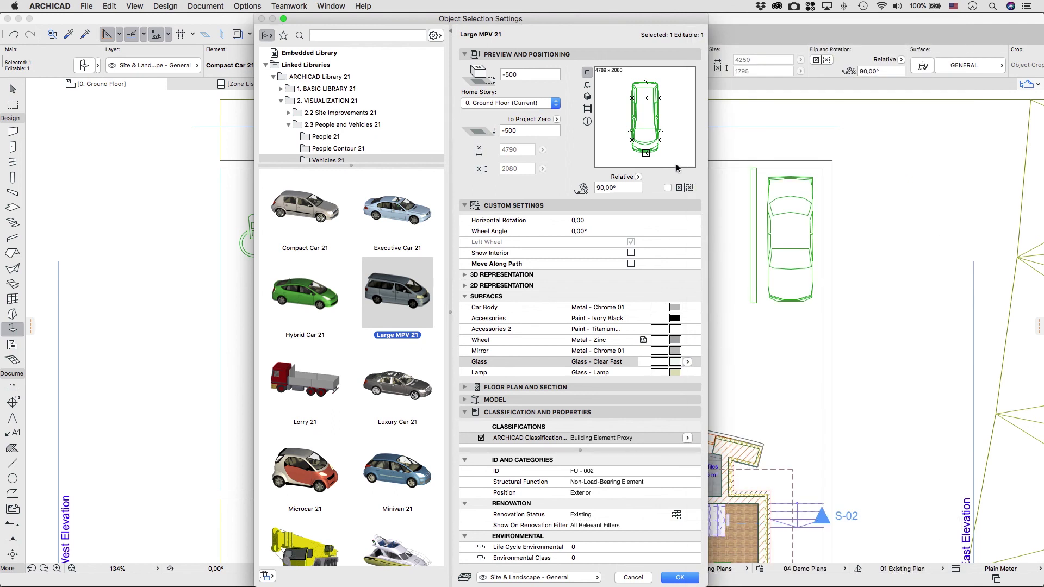
{"action": "key", "text": "Return"}
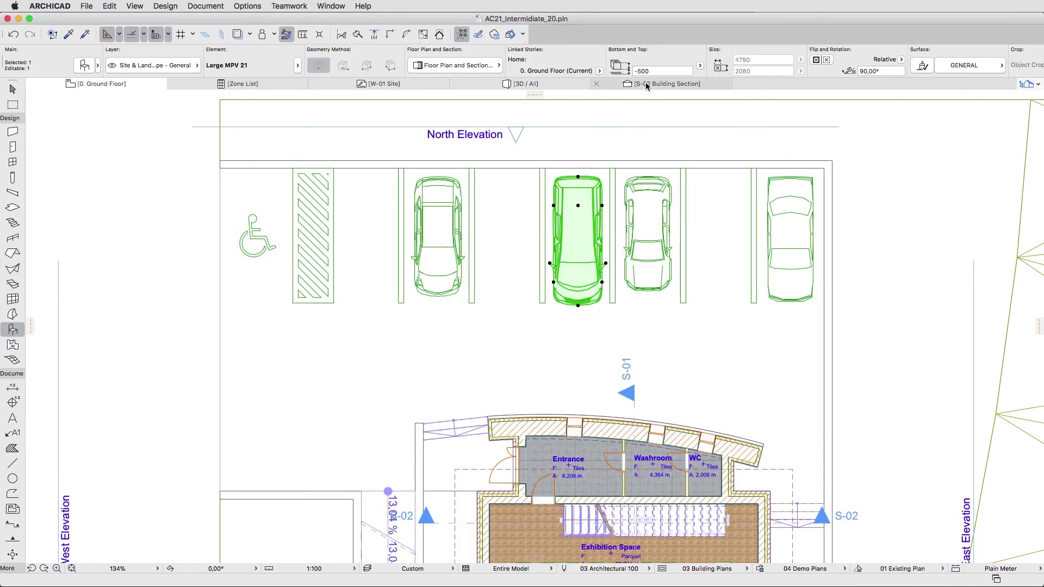
{"action": "key", "text": "Escape"}
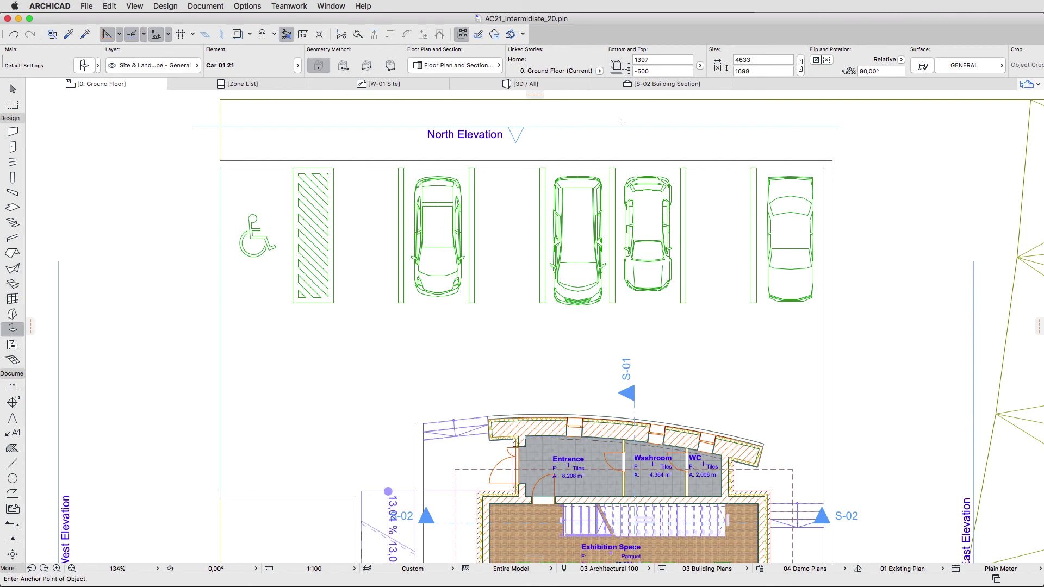